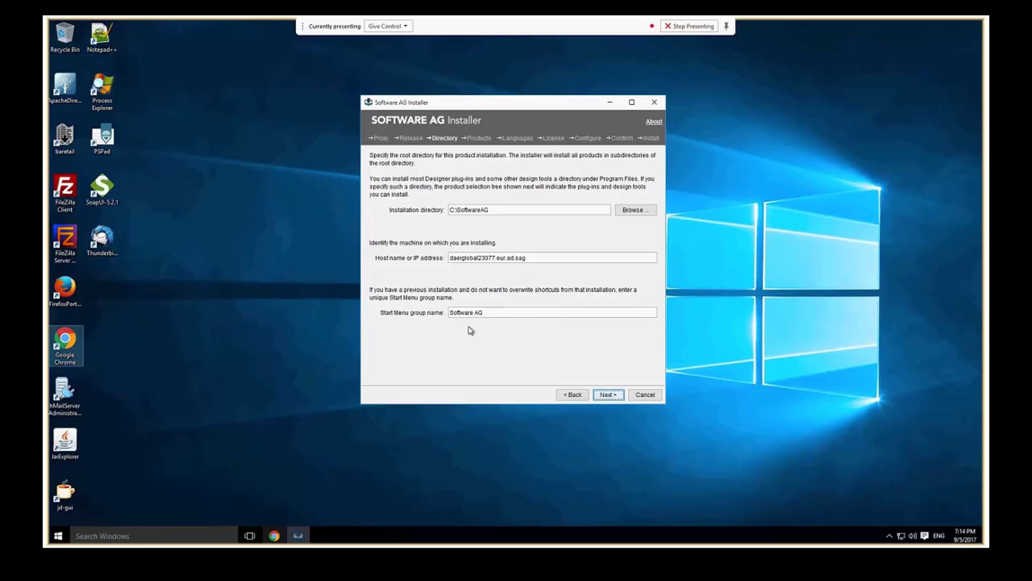
Step: Accept the directory, host and Start Menu settings, and expand Terracotta and its Terracotta DB group in the product tree
left_click(609, 395)
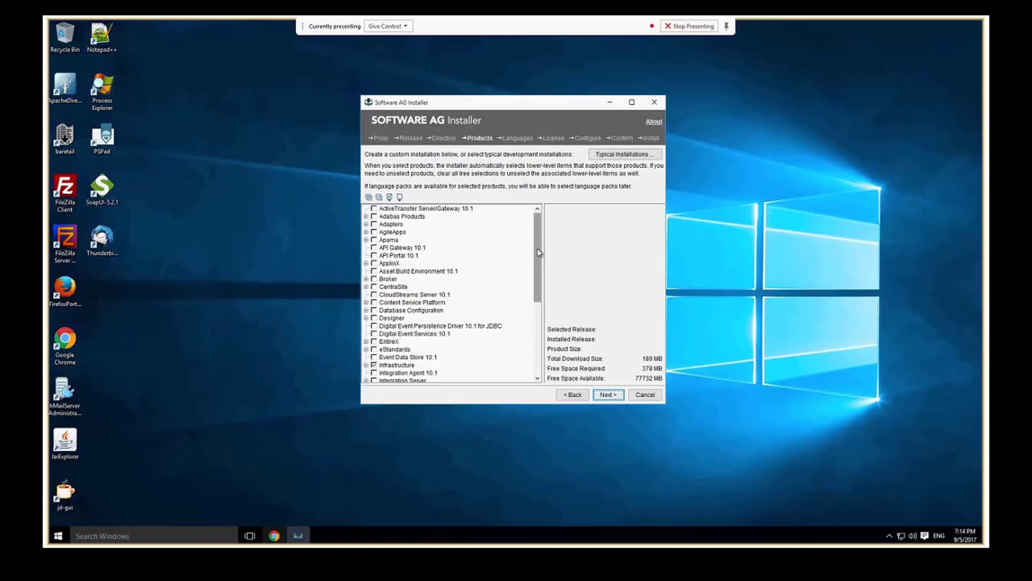
left_click_drag(539, 253, 540, 348)
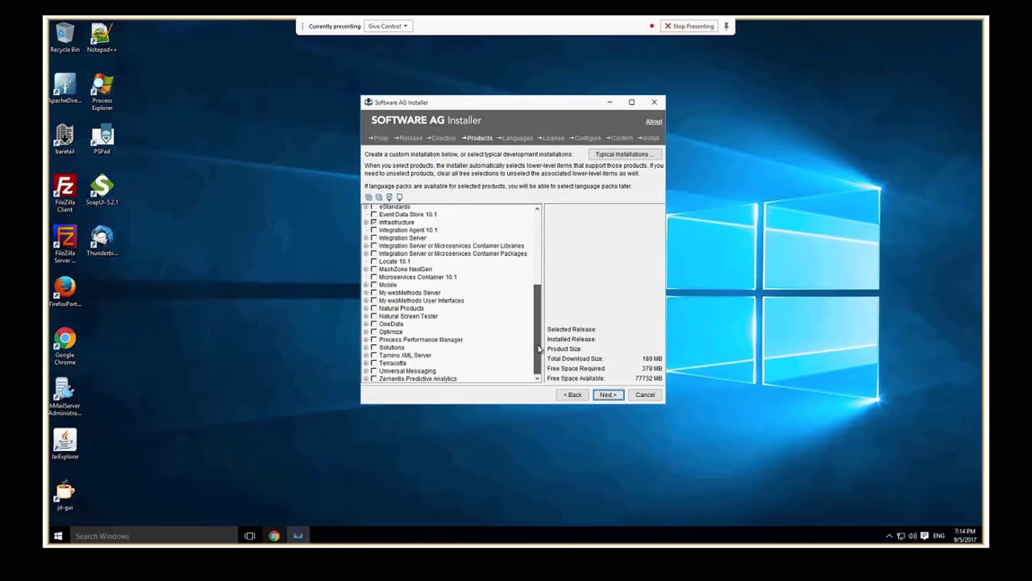
left_click(366, 364)
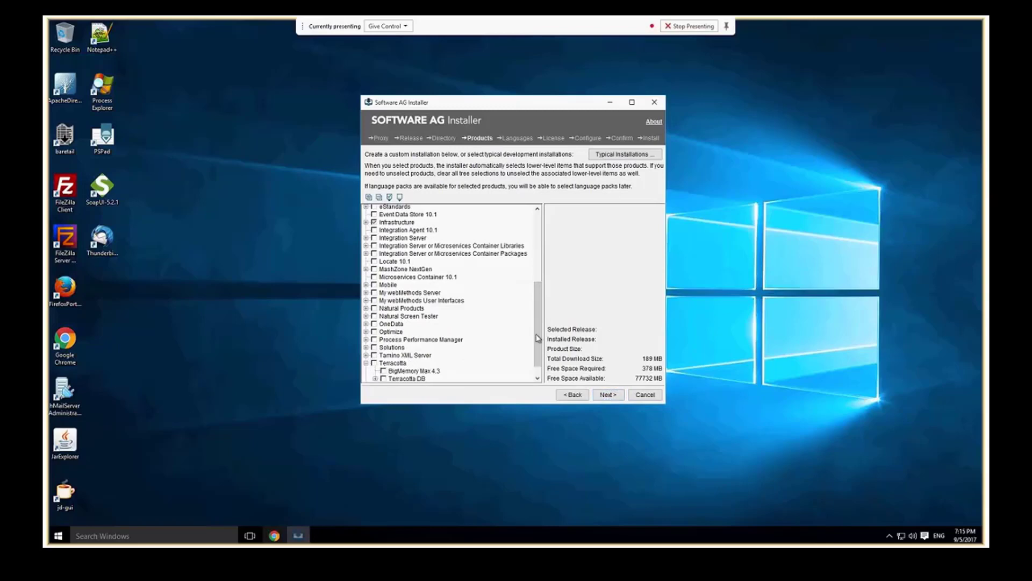
scroll(540, 326, "down", 1)
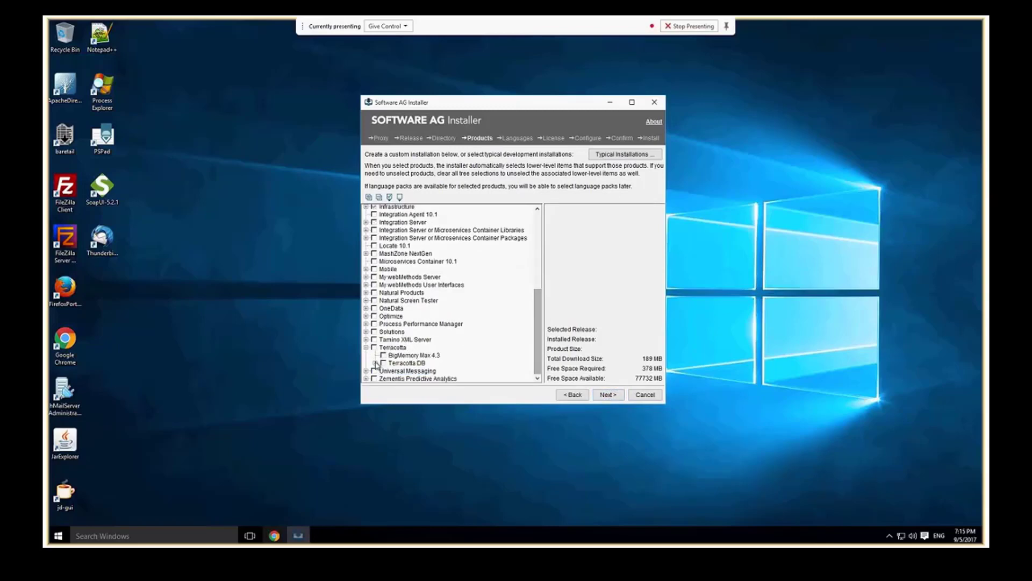
left_click(376, 363)
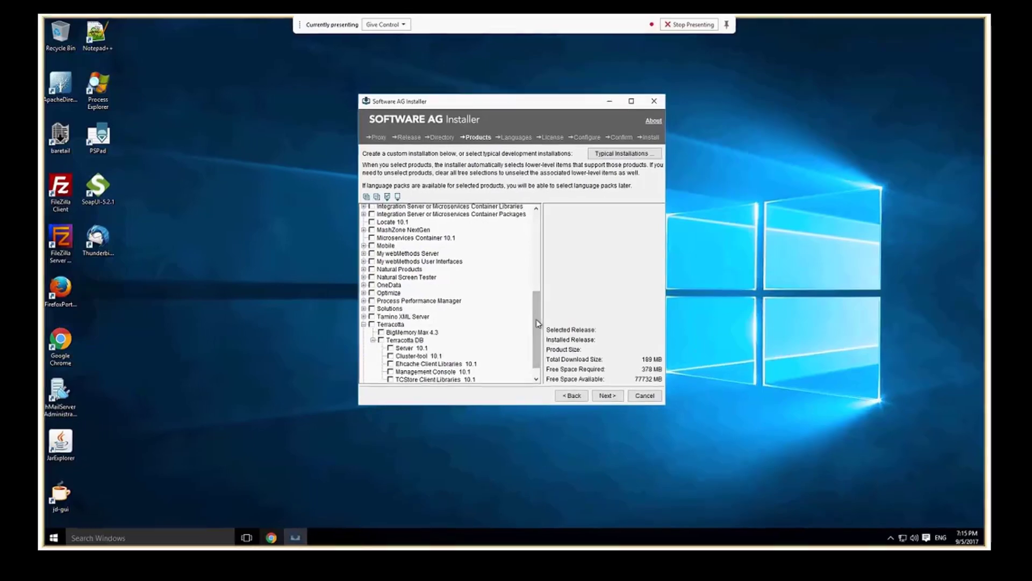
scroll(536, 361, "down", 1)
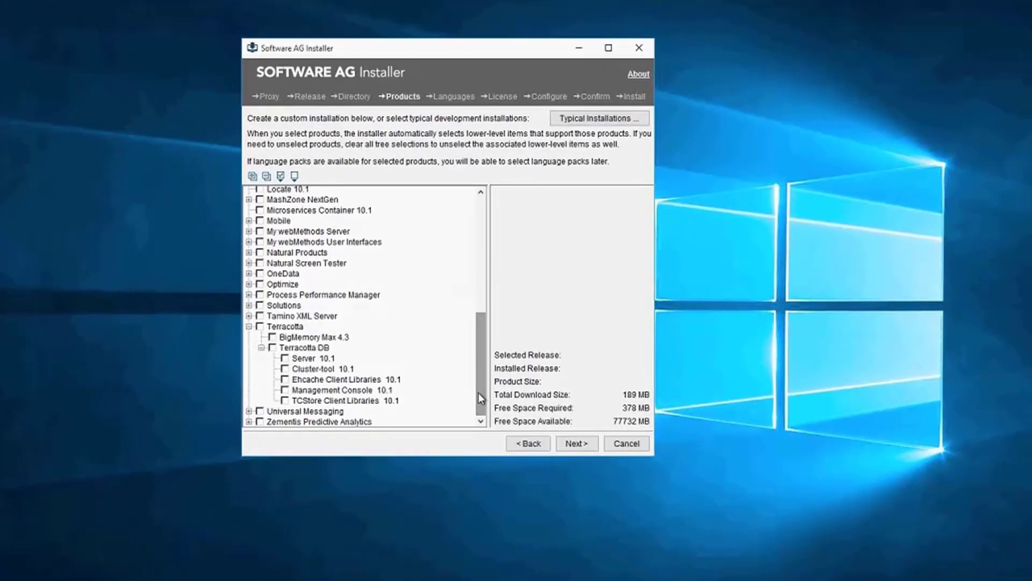
Step: Examine the descriptions of the Terracotta DB components, including Server, Cluster-tool, Ehcache Client Libraries and Management Console
left_click(344, 379)
left_click(334, 358)
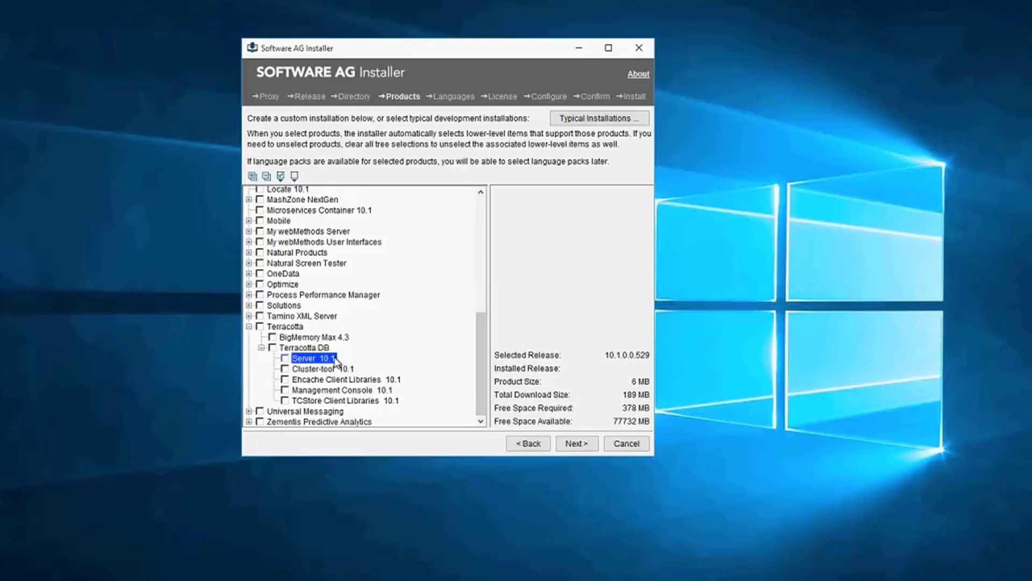
left_click(318, 380)
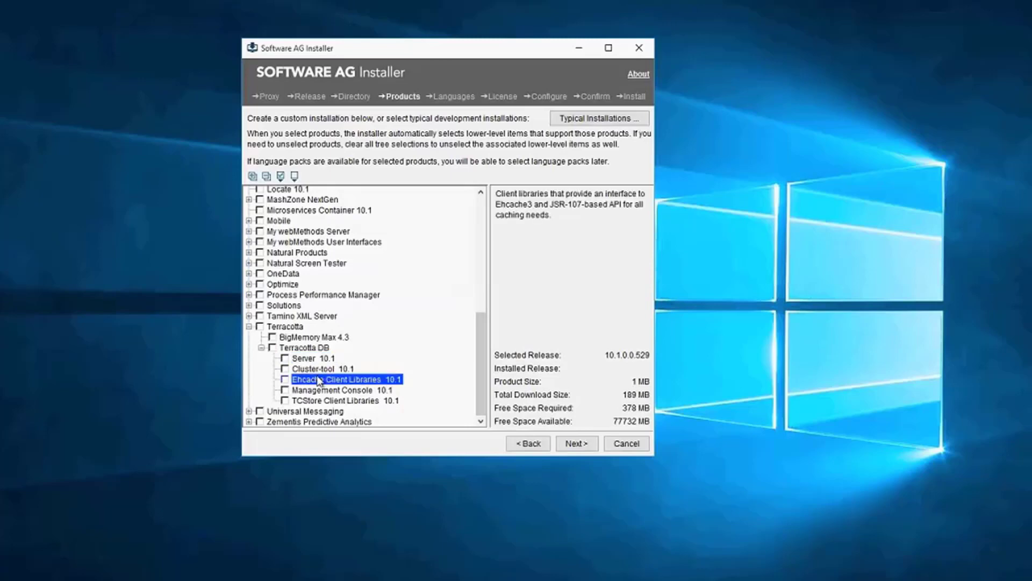
left_click(321, 370)
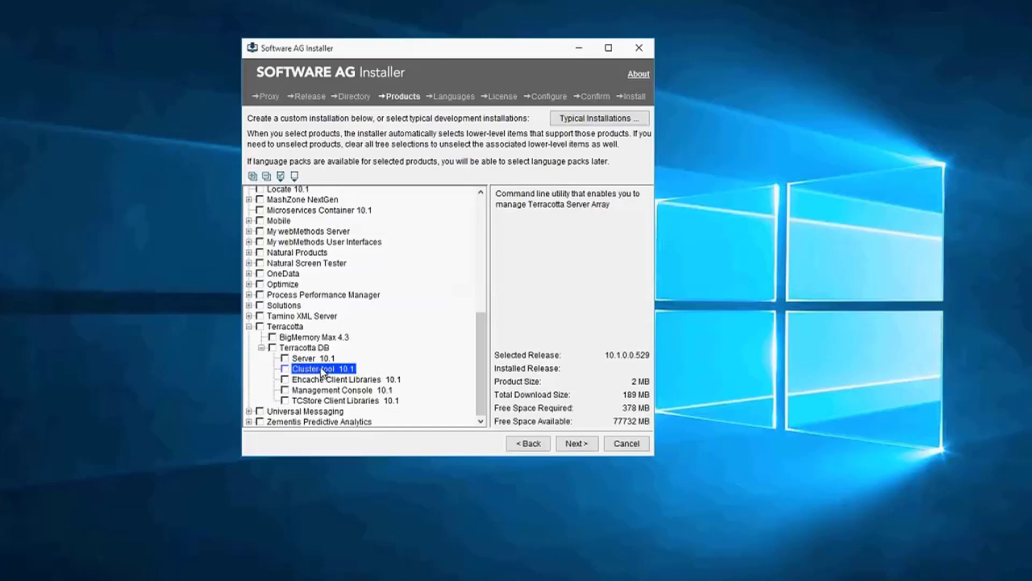
left_click(318, 359)
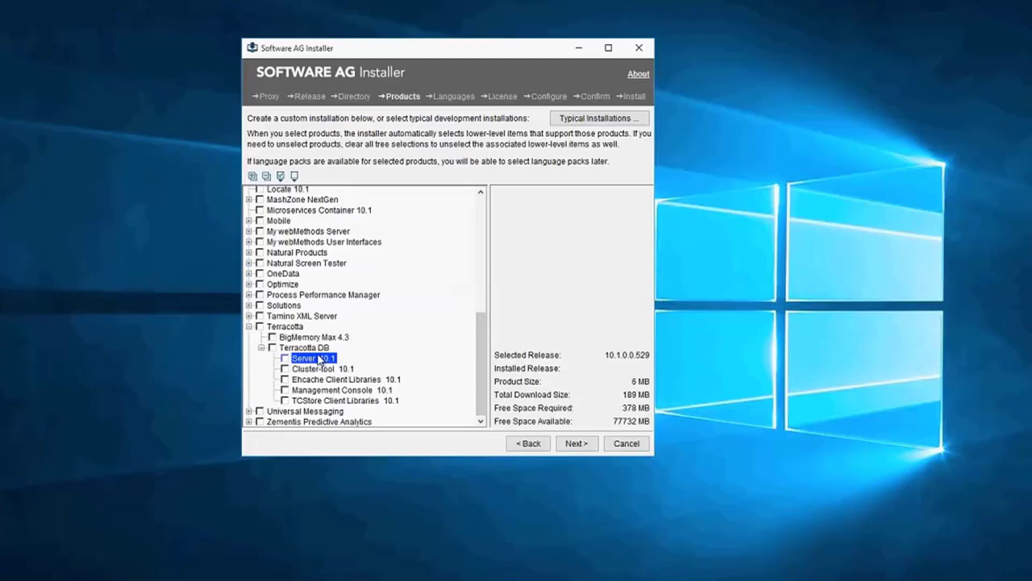
left_click(324, 391)
key("Up")
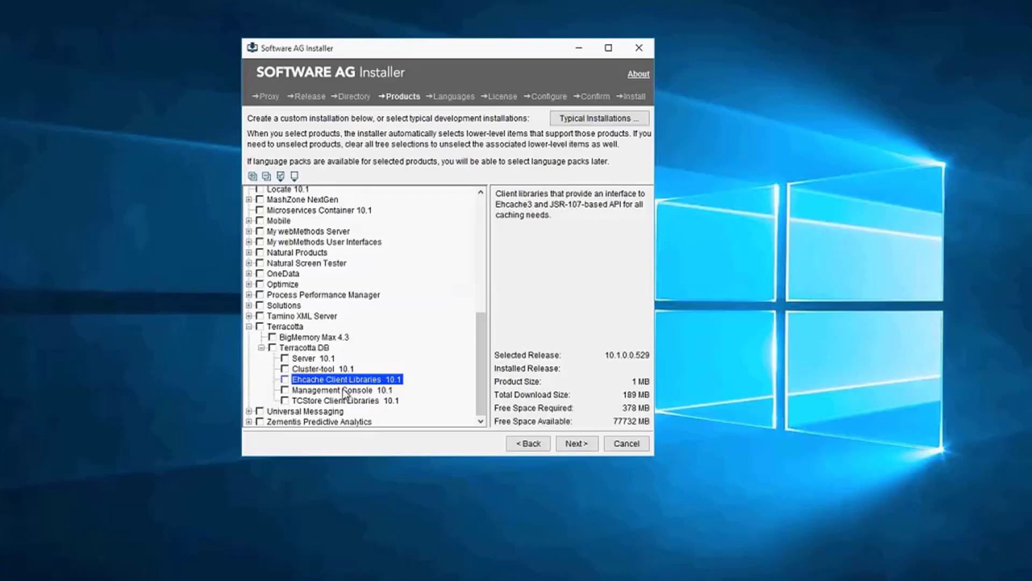
left_click(345, 392)
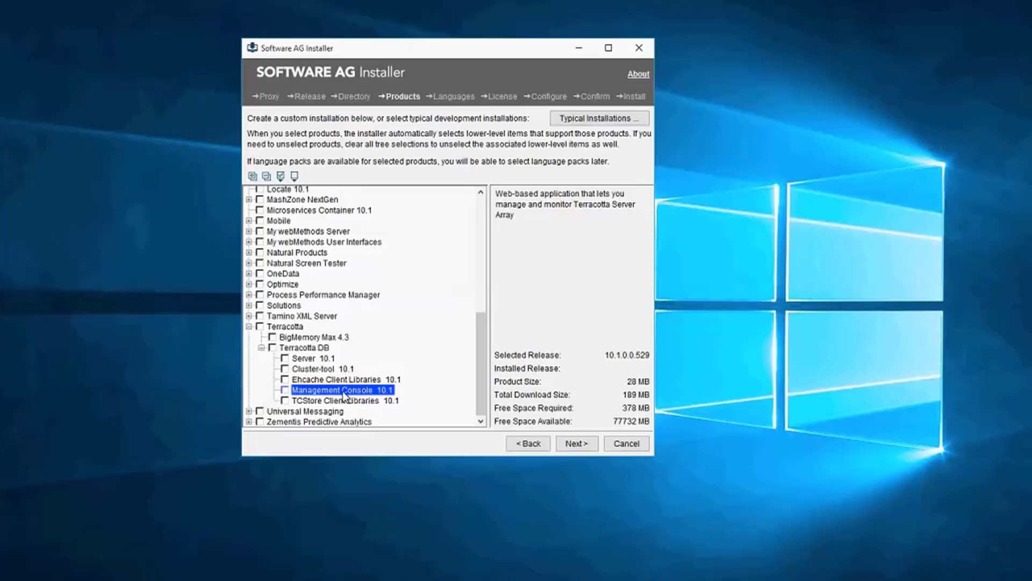
left_click(345, 401)
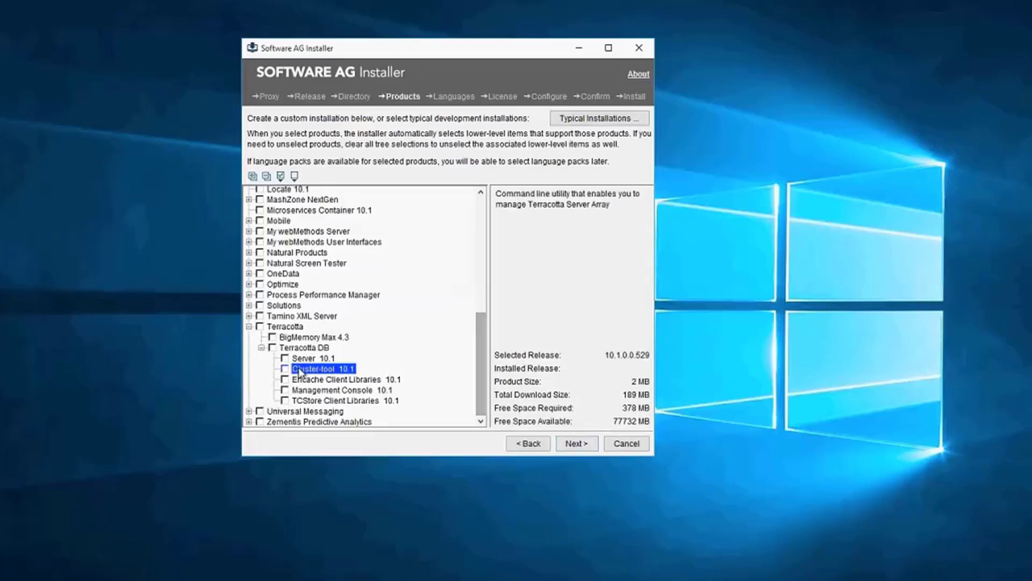
Step: Select the entire Terracotta DB group, and expand Infrastructure, Shared Platform and Bundles down to the Terracotta bundles
left_click(273, 348)
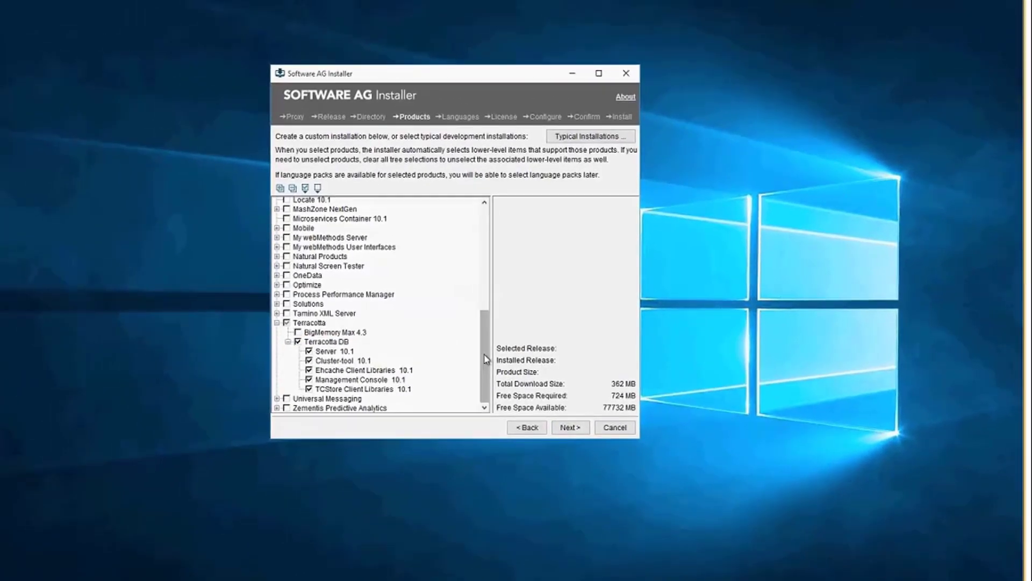
left_click_drag(486, 359, 488, 304)
left_click(278, 278)
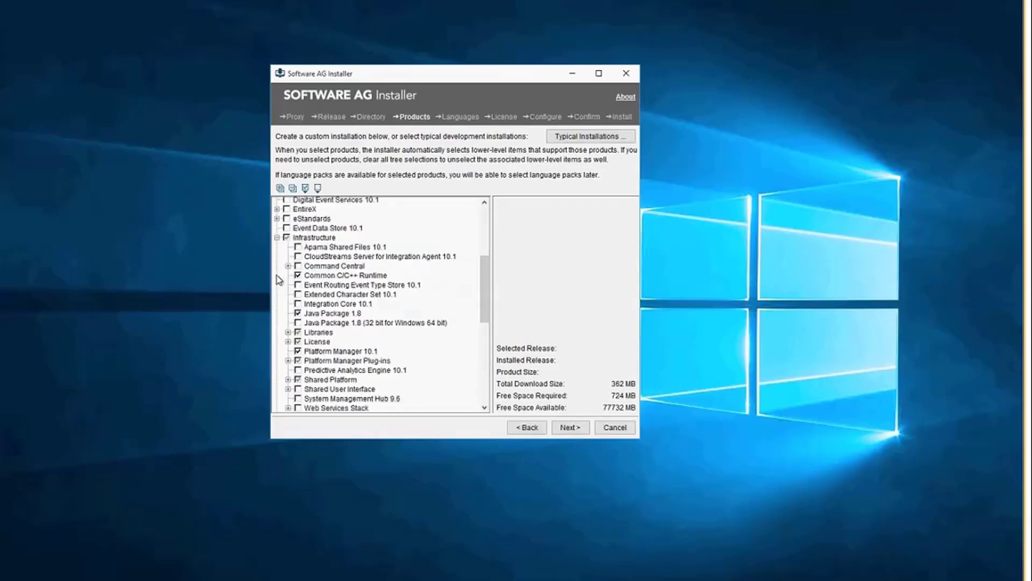
left_click(286, 379)
scroll(310, 301, "down", 5)
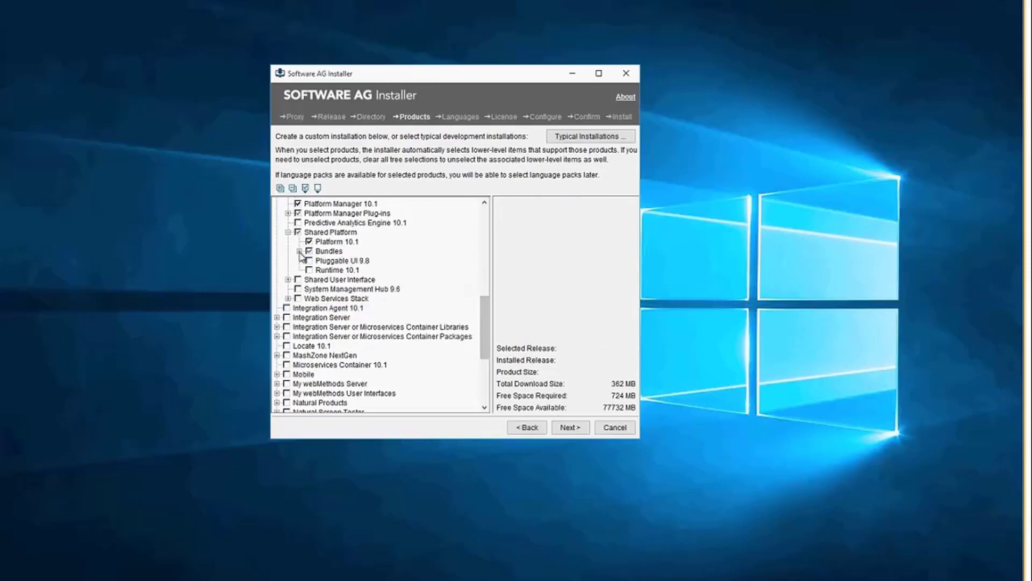
left_click(299, 251)
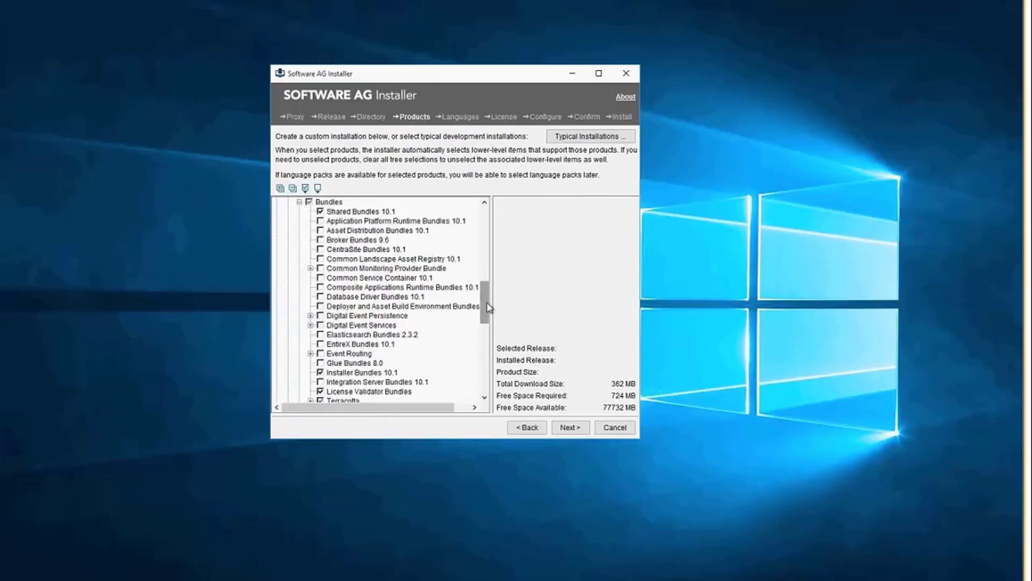
left_click_drag(484, 300, 490, 336)
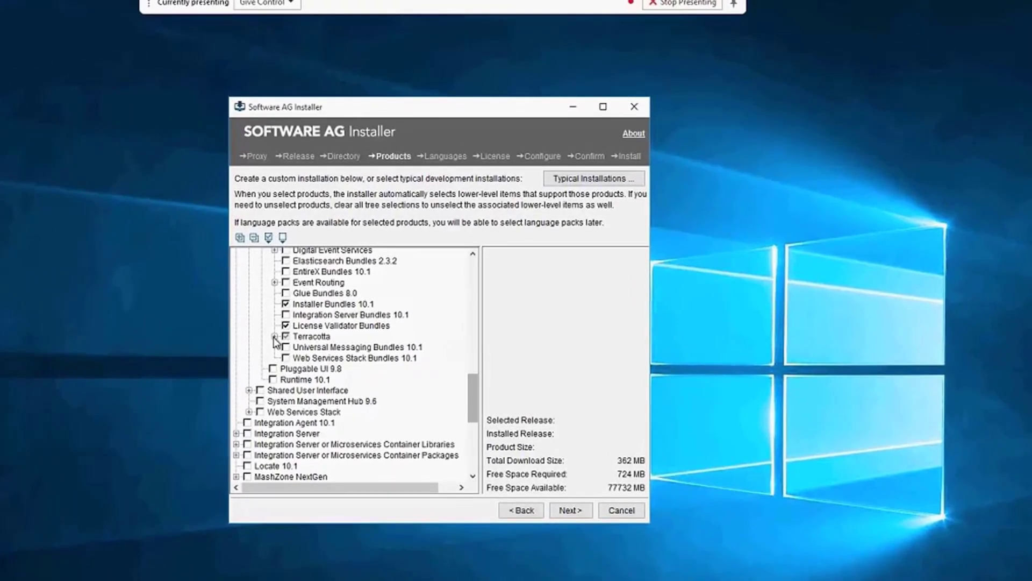
left_click(274, 337)
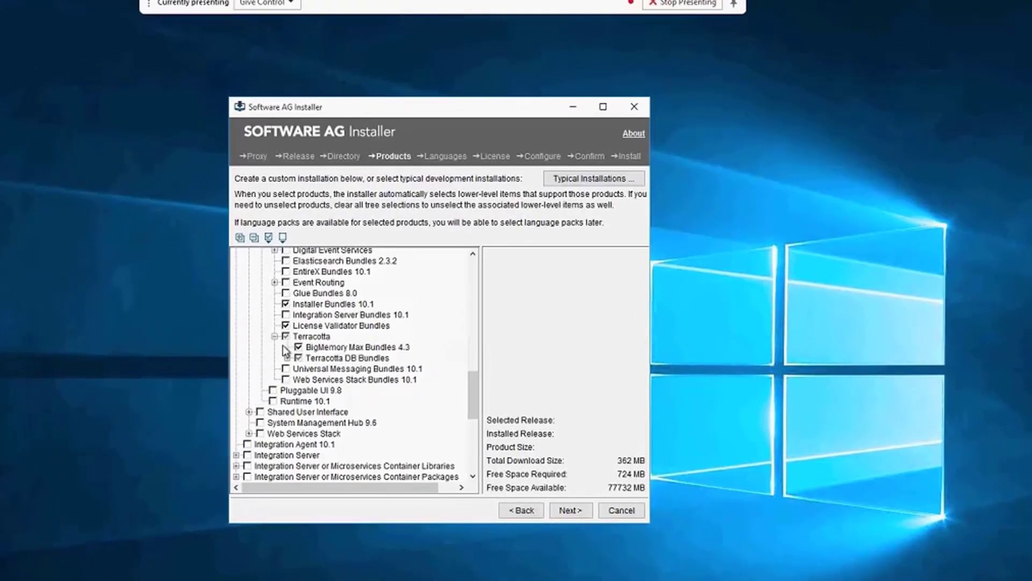
Step: Select all Terracotta DB Bundles under the Shared Platform bundles, and try to unselect BigMemory Max Bundles 4.3
left_click(308, 358)
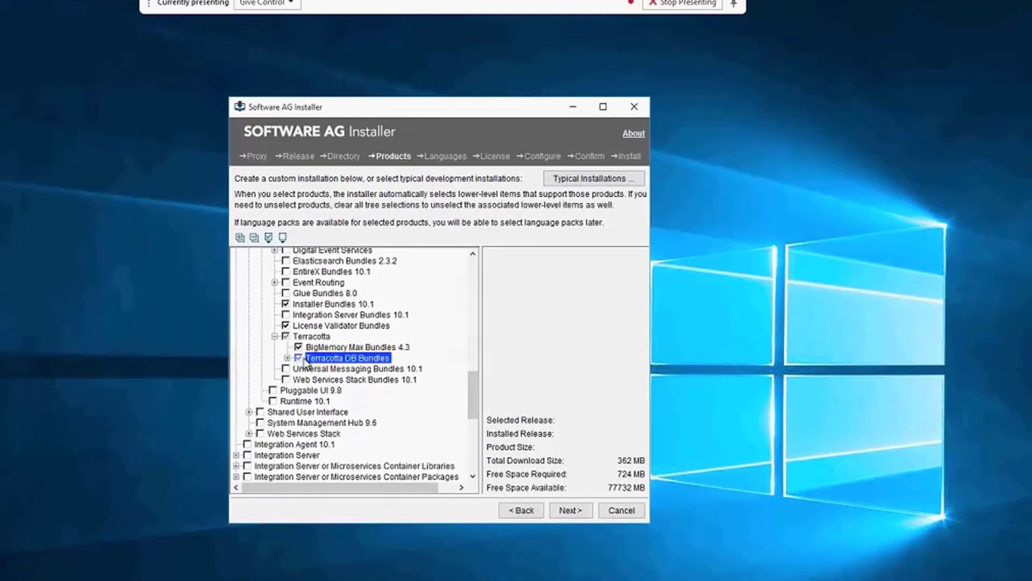
left_click(287, 358)
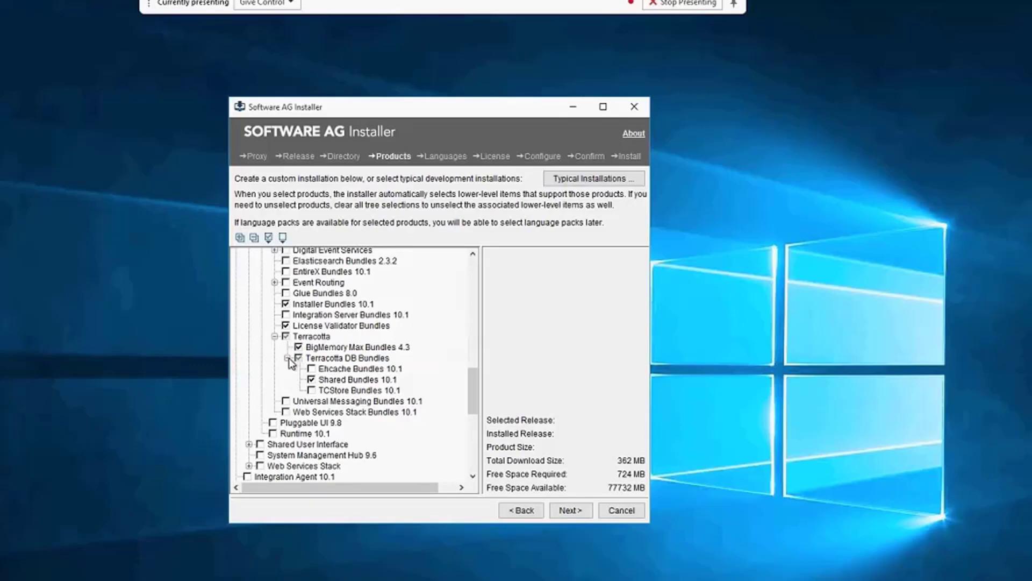
left_click(289, 358)
left_click(299, 358)
left_click(289, 358)
left_click(298, 348)
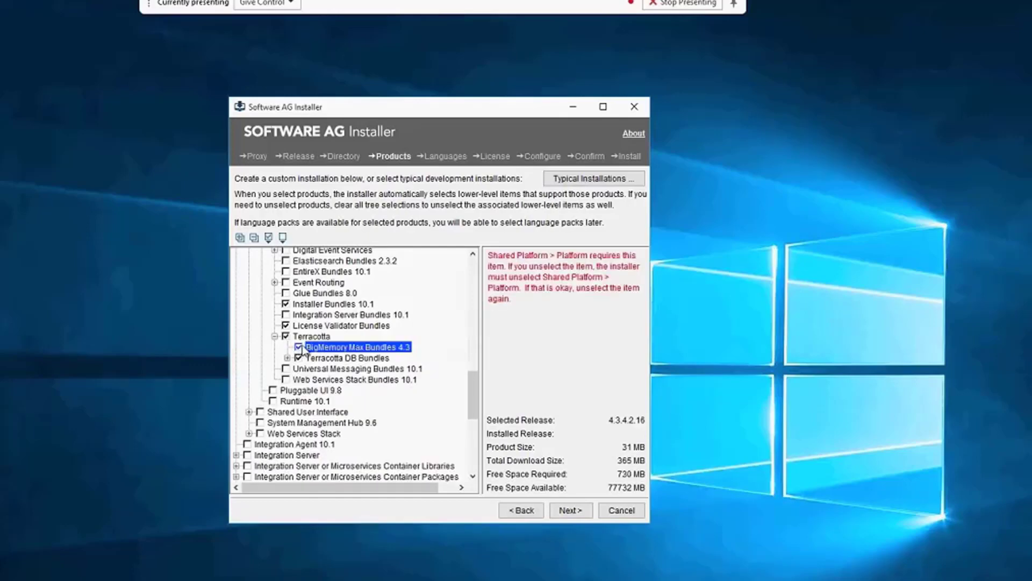
Step: Expand Platform Manager Plug-ins under Infrastructure and check which Terracotta Plug-ins are selected
left_click_drag(478, 405, 482, 312)
left_click(249, 476)
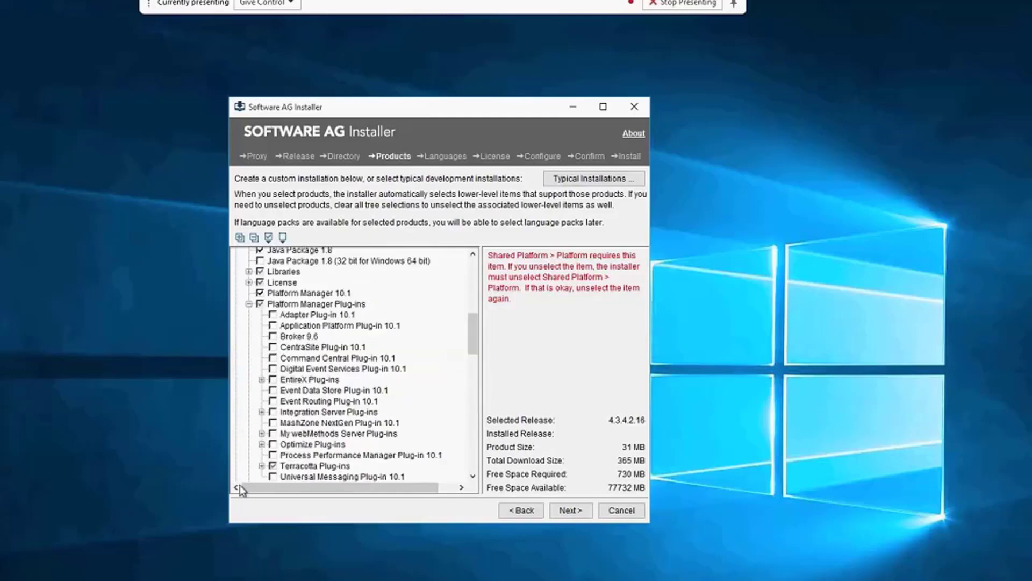
left_click(262, 466)
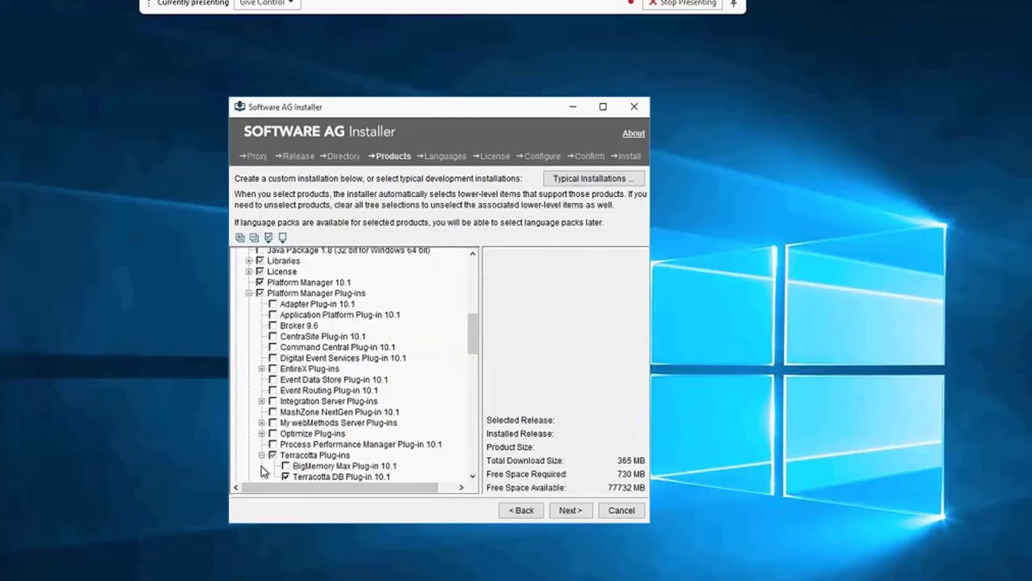
left_click(284, 476)
left_click(273, 456)
left_click(263, 454)
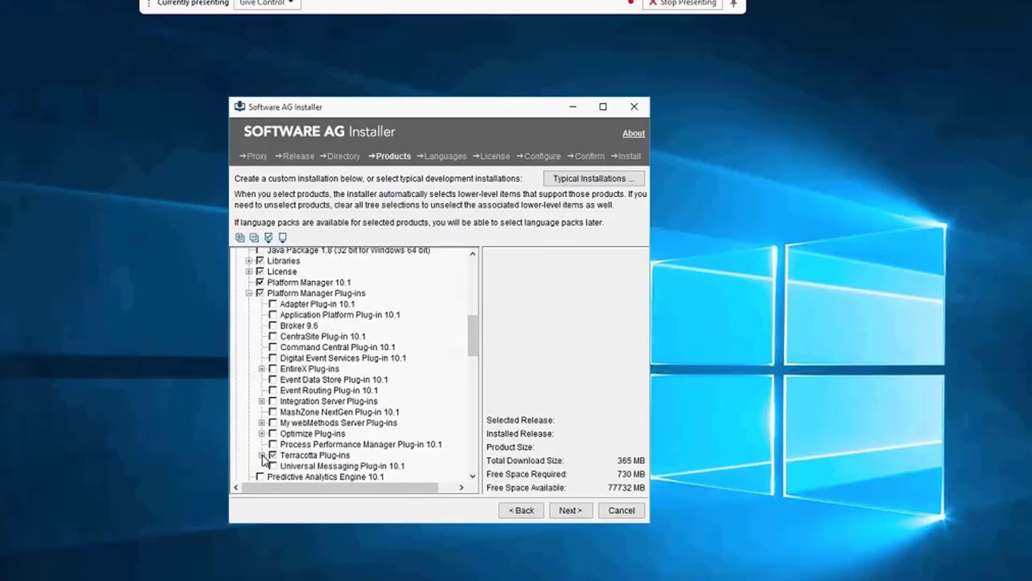
left_click(262, 455)
left_click(263, 455)
Step: Select Command Central Plug-in 10.1 among the Platform Manager Plug-ins
left_click(273, 348)
left_click_drag(469, 346, 469, 344)
left_click(309, 359)
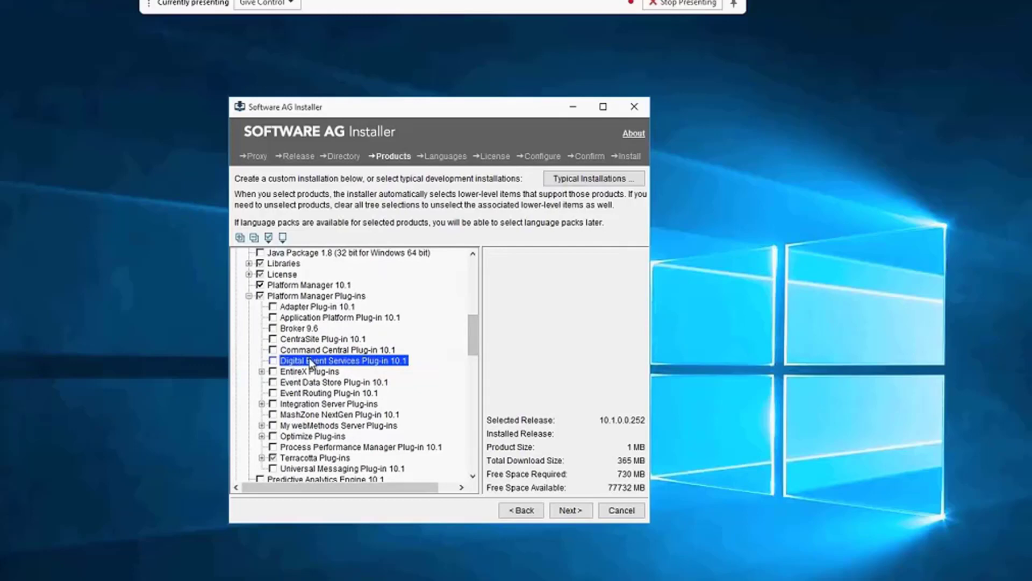
left_click(309, 358)
left_click(305, 352)
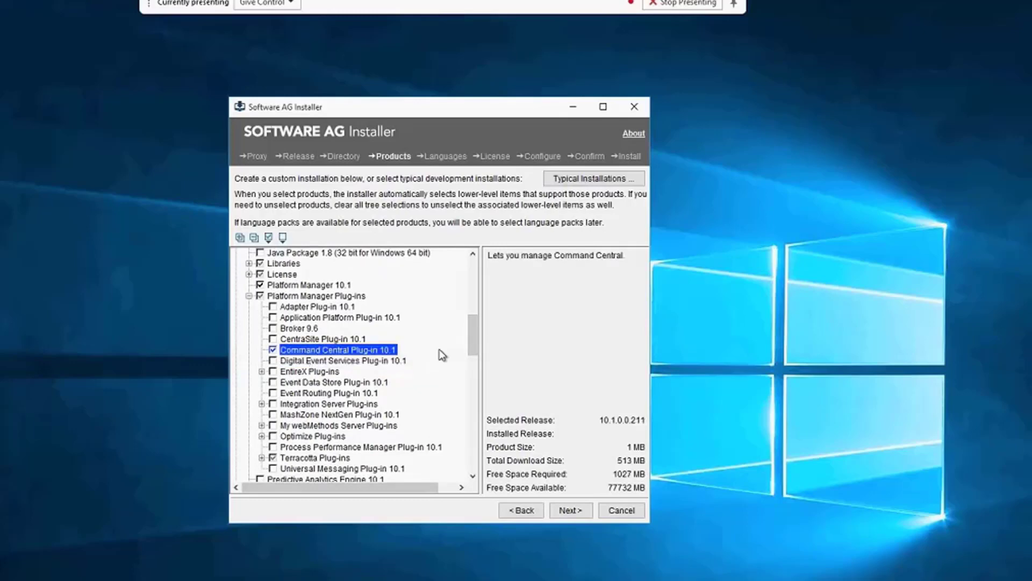
Step: Select Command Central under Infrastructure with Server 10.1 and Command Line Tools 10.1, and confirm the product selection
left_click_drag(473, 340, 477, 320)
left_click(329, 310)
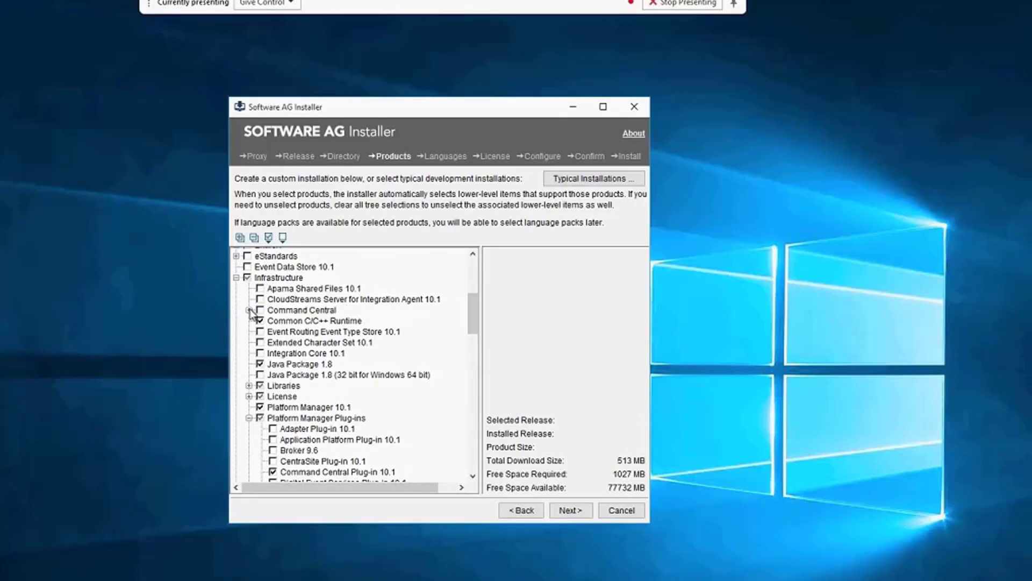
left_click(249, 310)
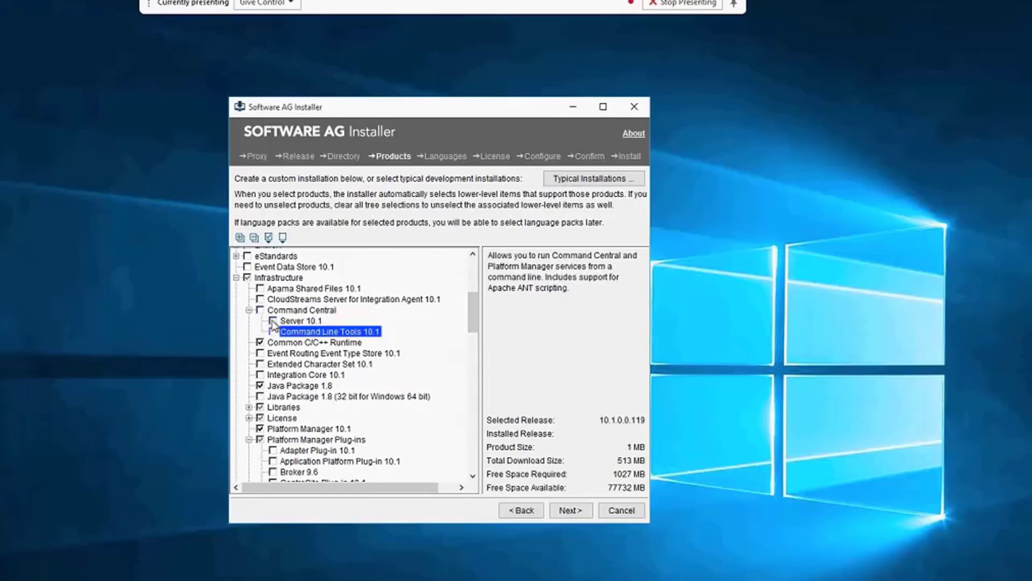
left_click(261, 310)
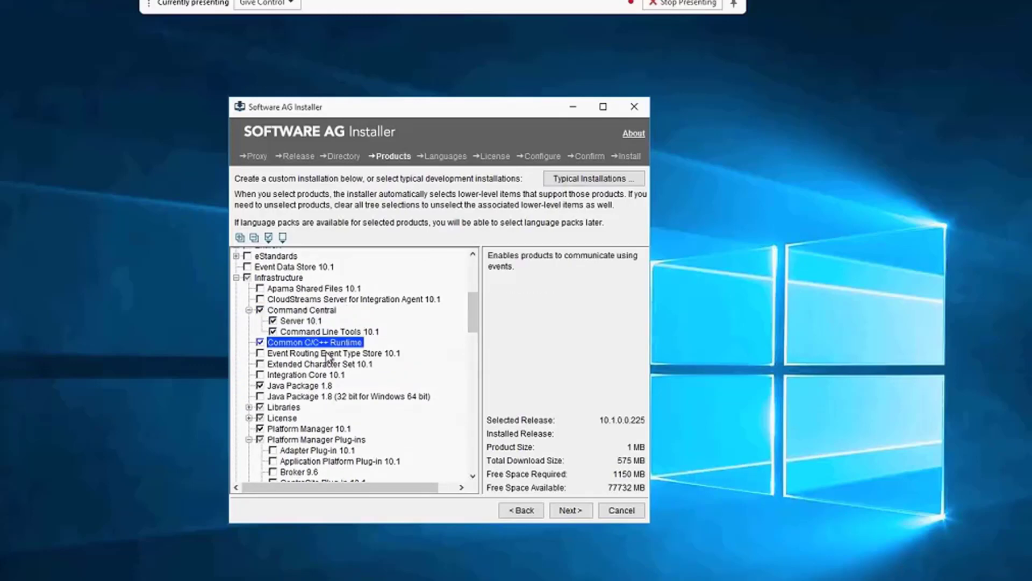
left_click(570, 511)
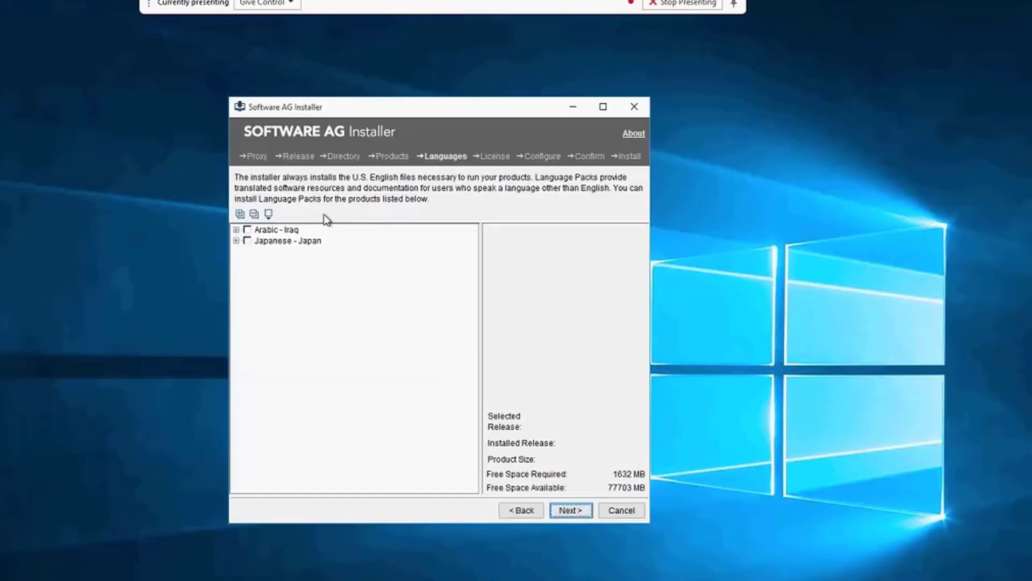
Step: Continue without any language packs and accept the license agreement terms
left_click(574, 512)
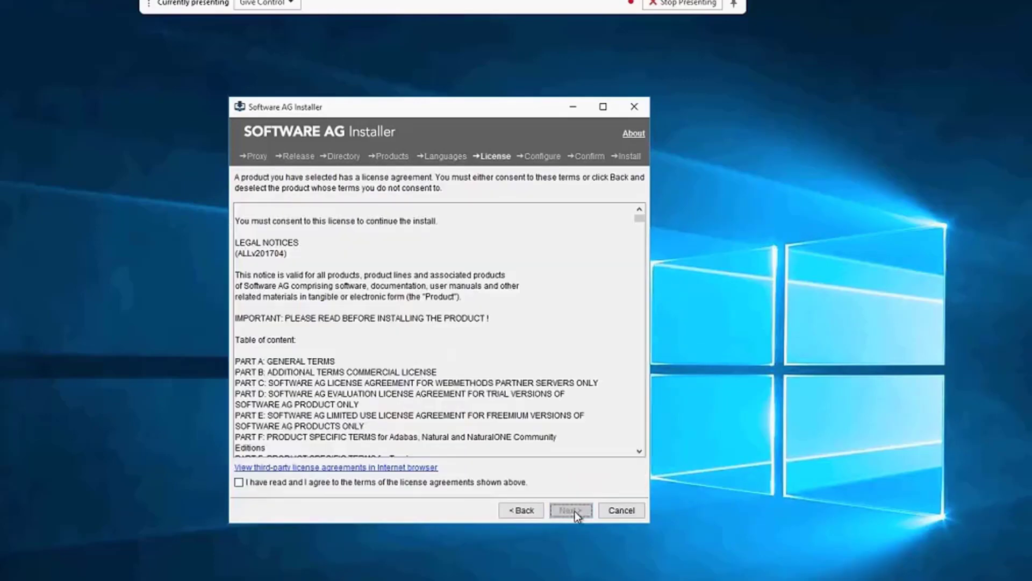
left_click(377, 484)
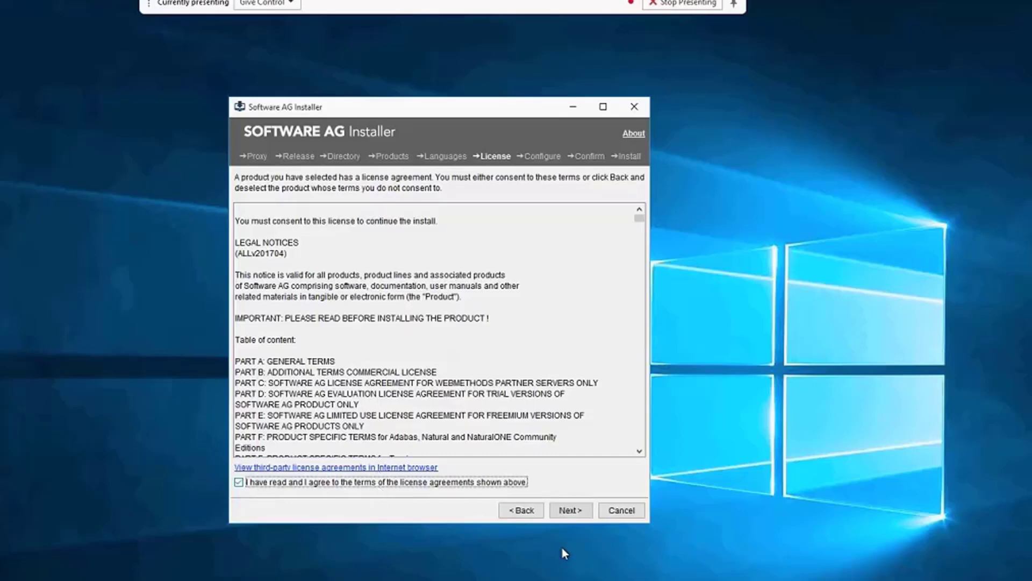
left_click(569, 509)
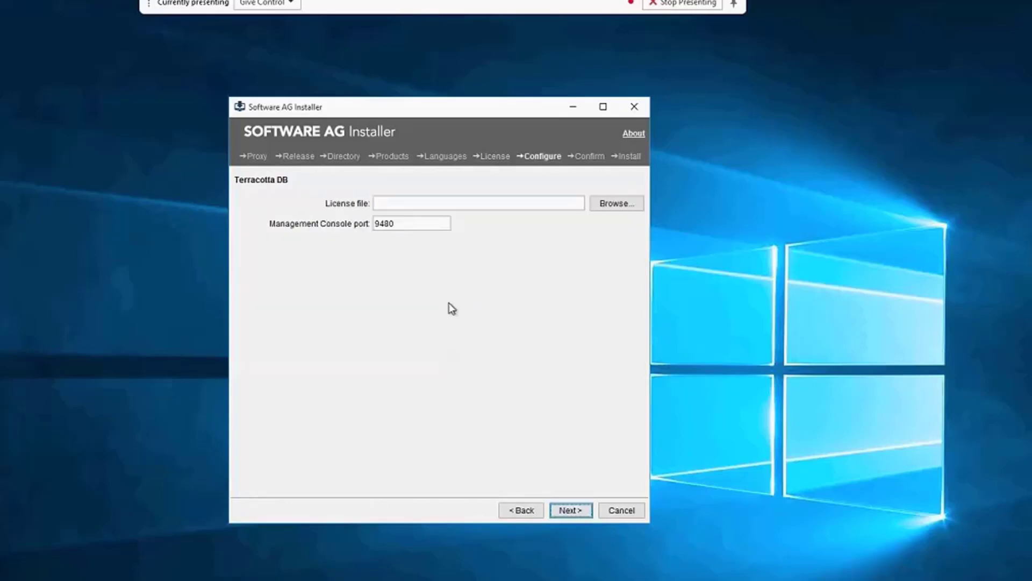
Step: Choose TerracottaDB101.xml from the Downloads folder as the Terracotta DB license file
left_click(626, 210)
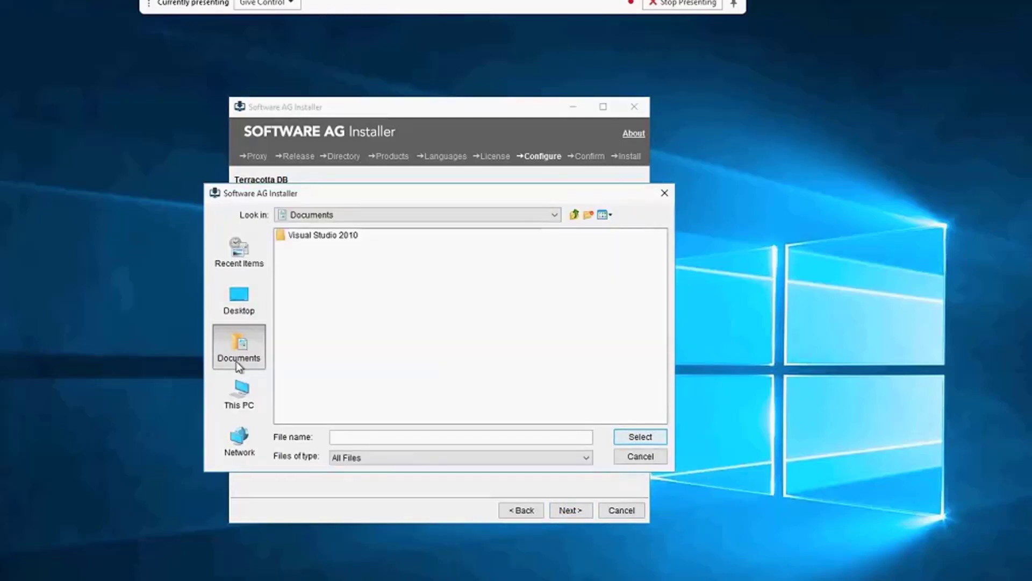
left_click(232, 312)
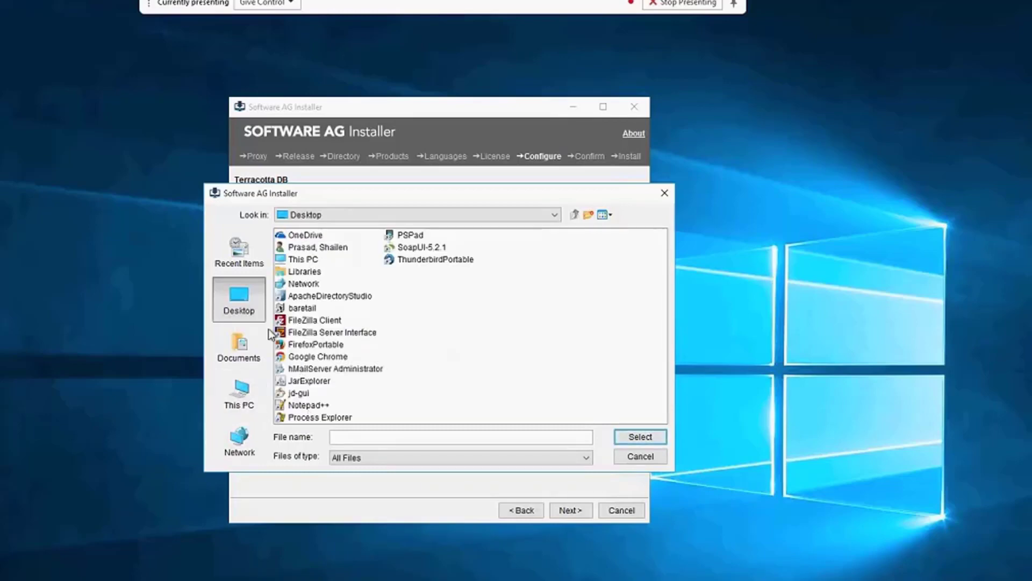
left_click(249, 355)
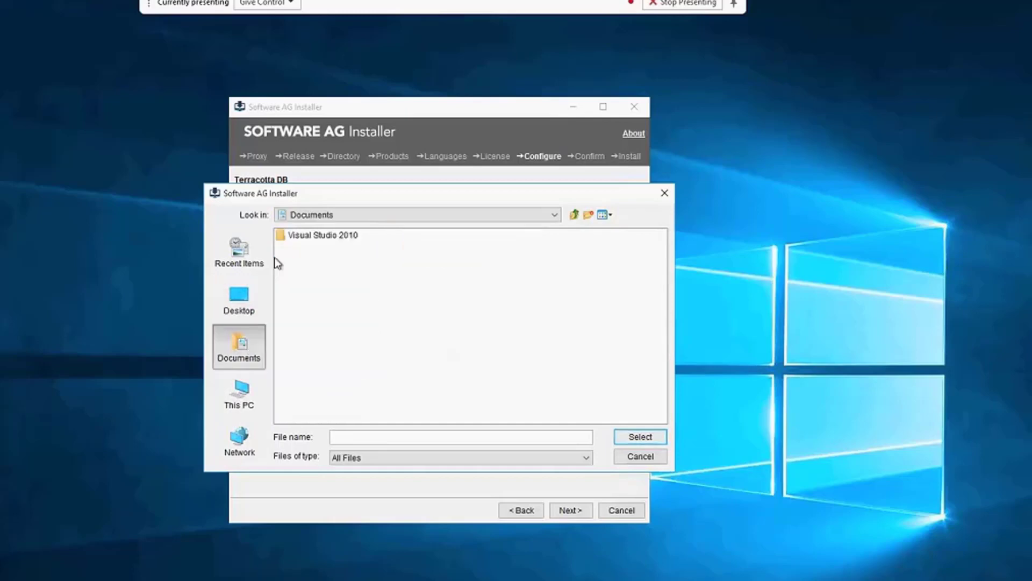
left_click(238, 299)
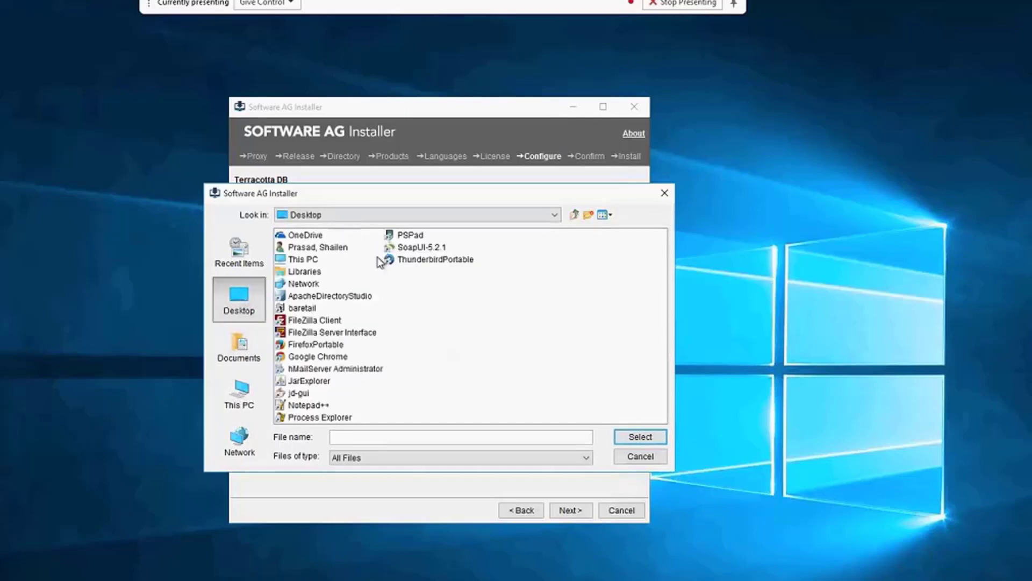
double_click(313, 262)
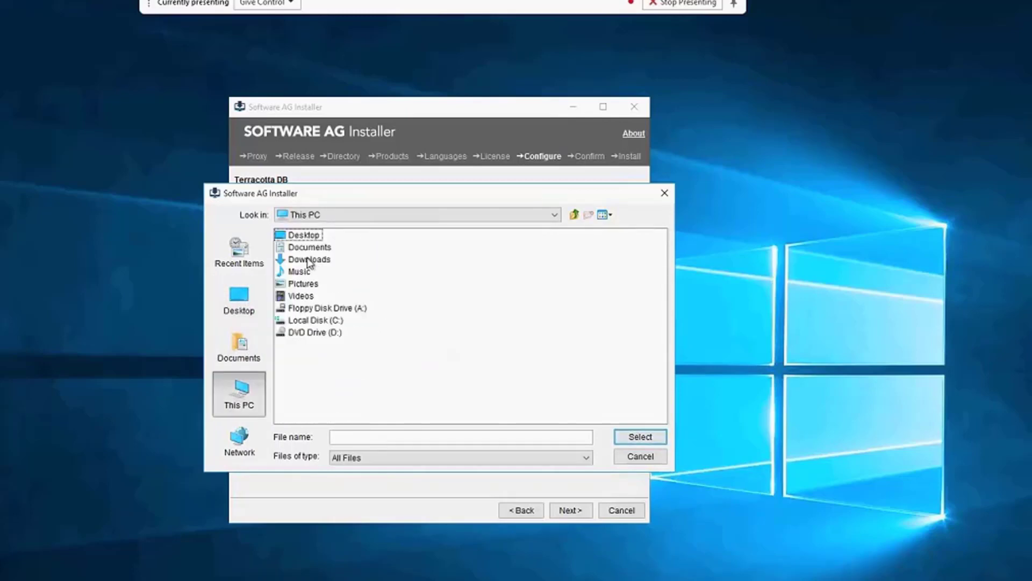
left_click(312, 259)
double_click(312, 259)
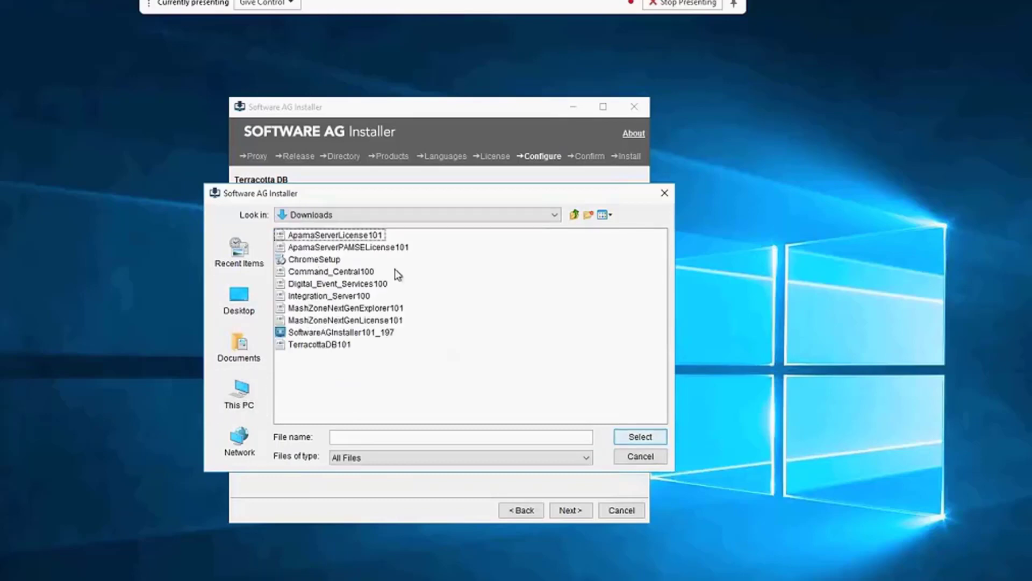
left_click(322, 345)
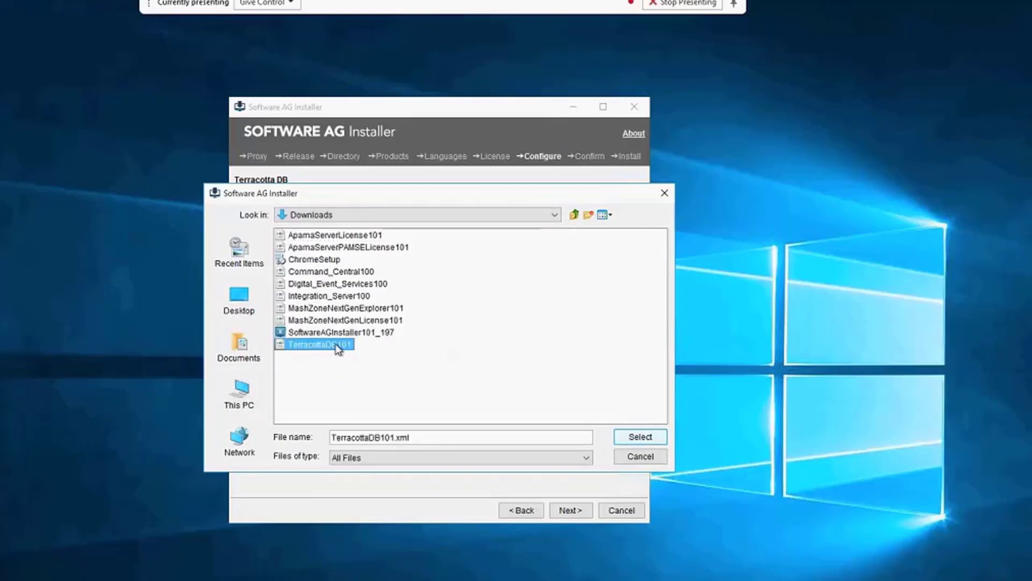
left_click(640, 437)
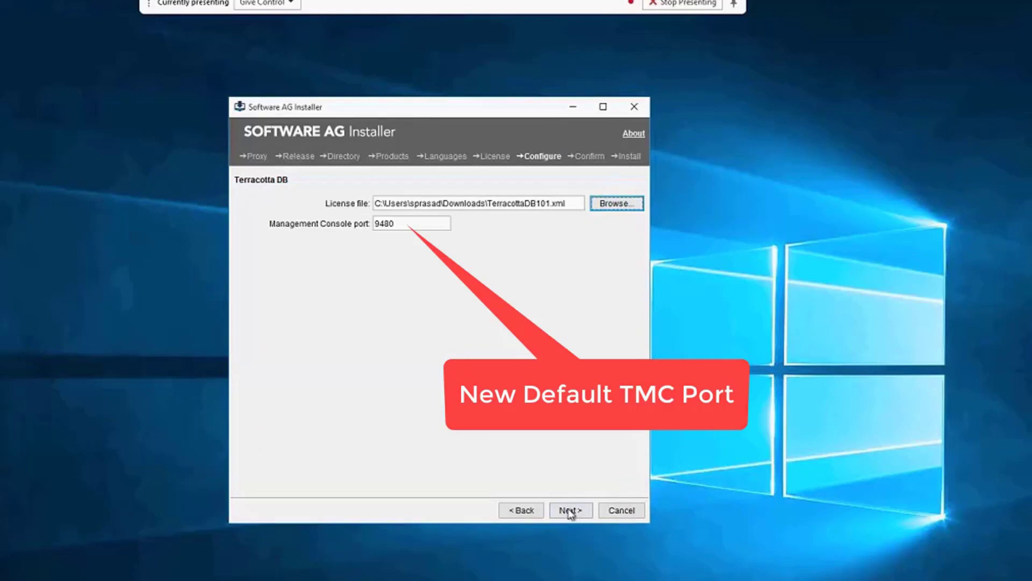
Step: Accept Management Console port 9480, Platform Manager ports 8092 and 8093 with its Windows service, and Command Central Server ports 8090 and 8091
key("Return")
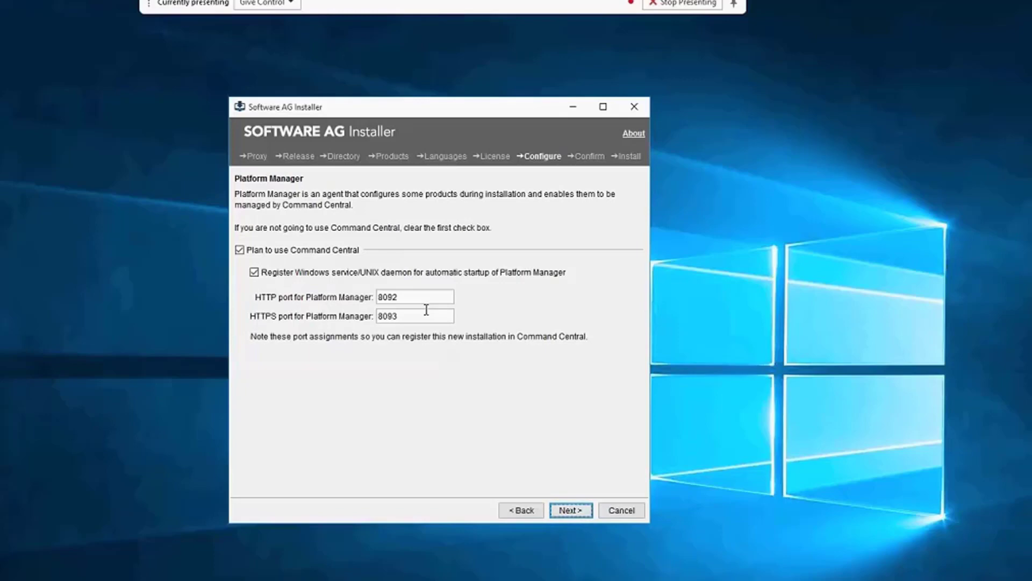
left_click(571, 511)
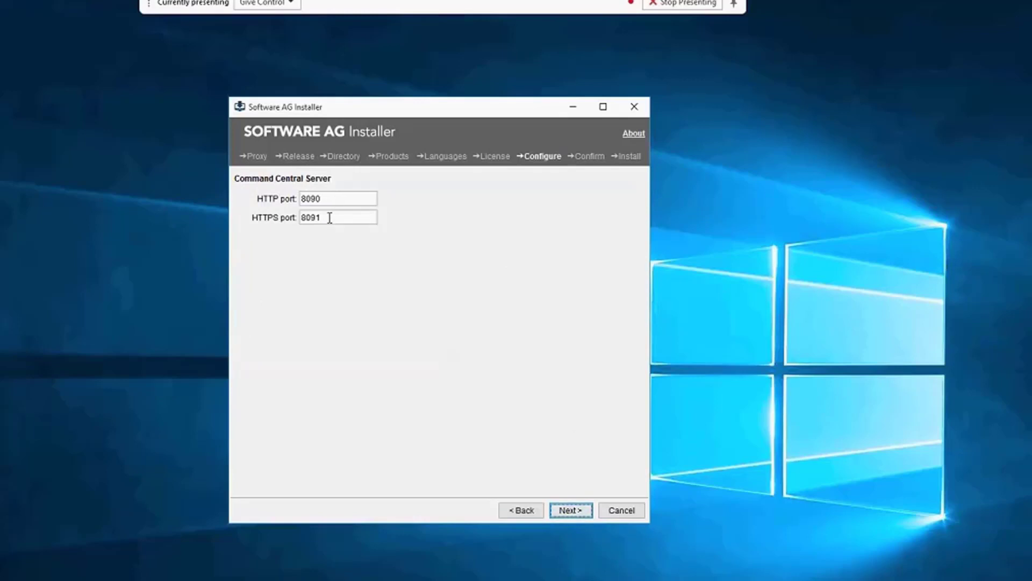
left_click(559, 507)
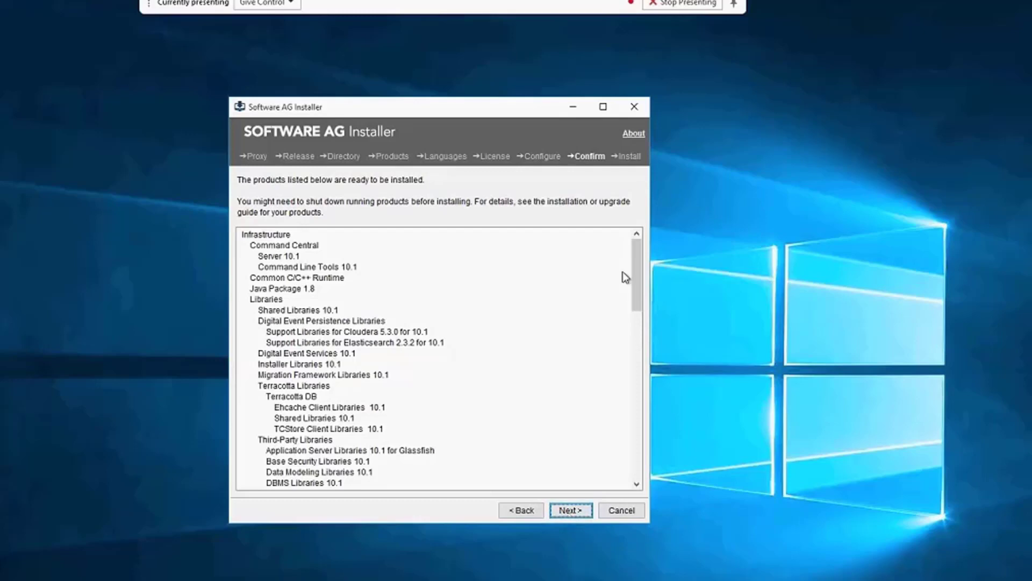
Step: Review and install the listed products, allowing Java through the Windows Firewall on domain networks, and close the finished installer
left_click_drag(638, 319, 602, 484)
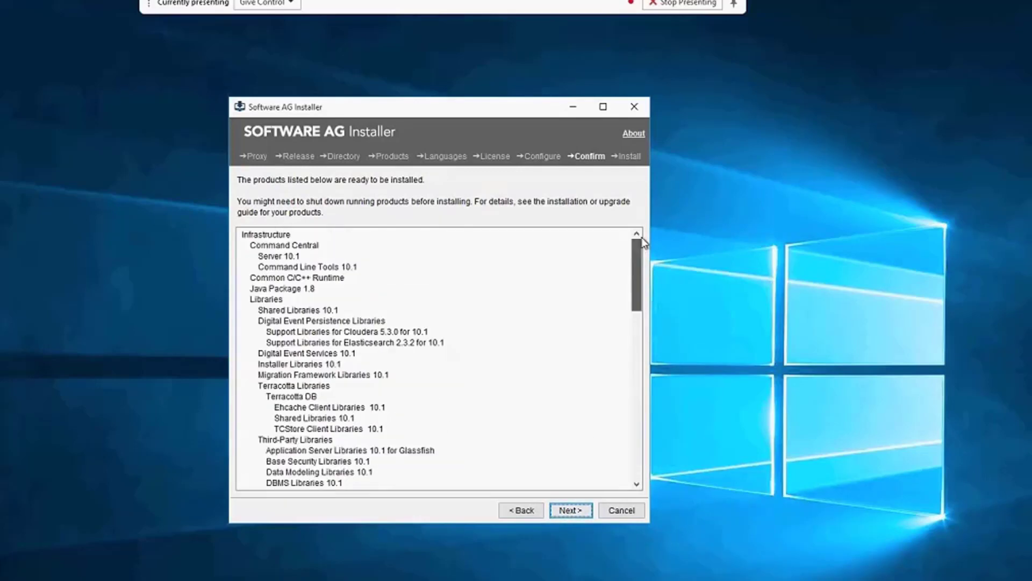
left_click(572, 510)
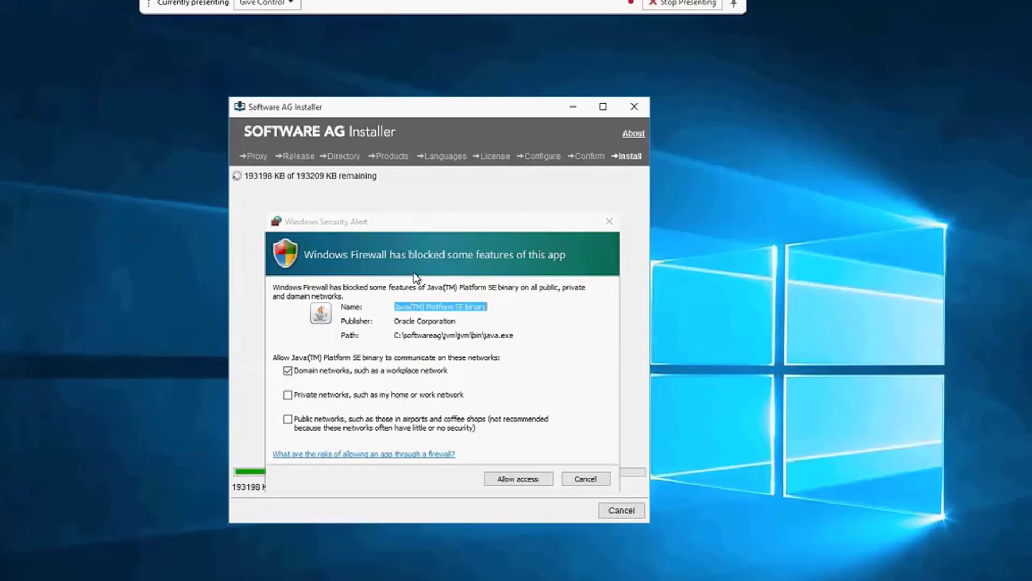
left_click(522, 478)
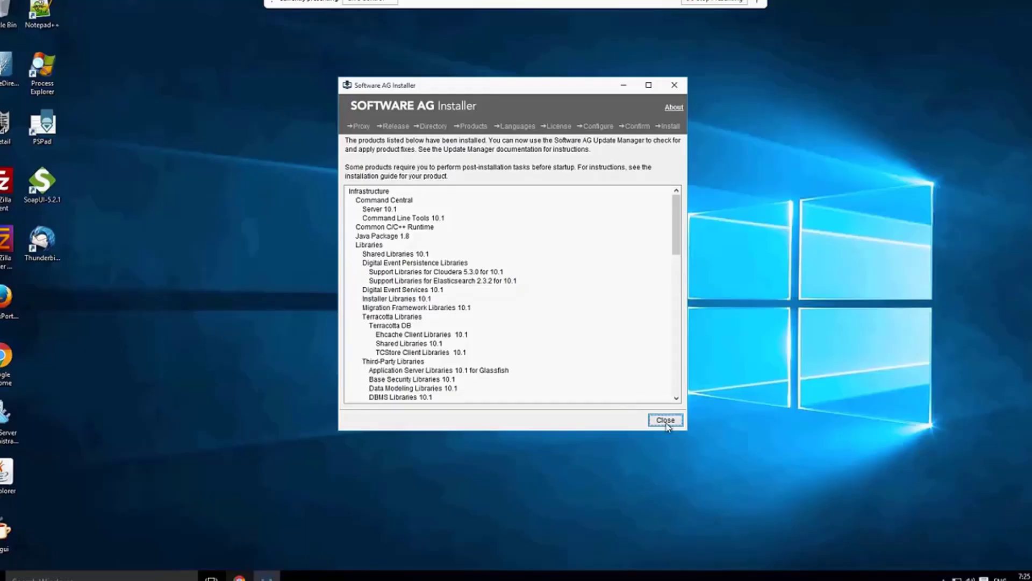
left_click(667, 424)
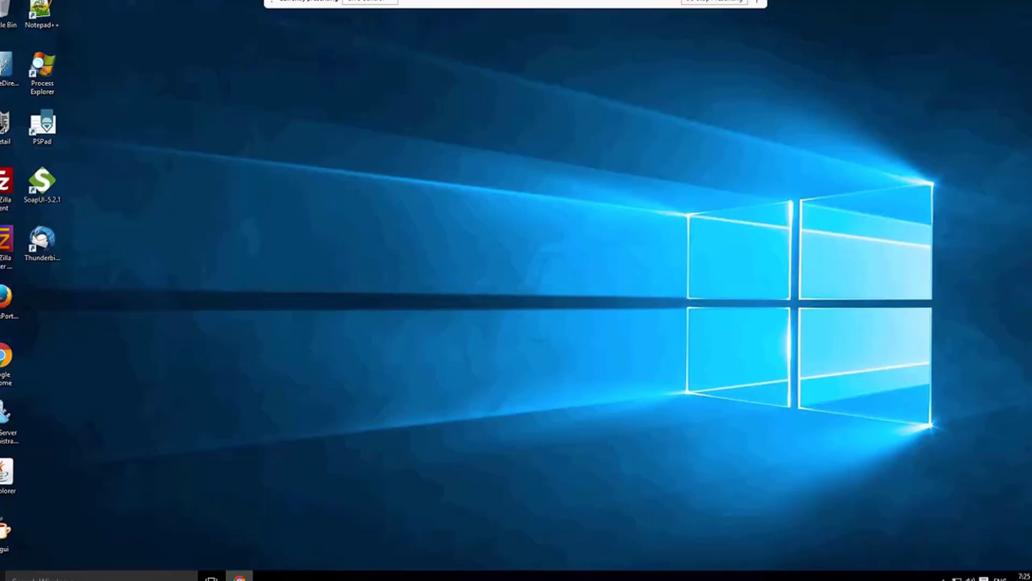
Step: Switch to File Explorer and open the SoftwareAG installation folder on Local Disk (C:)
left_click(1, 579)
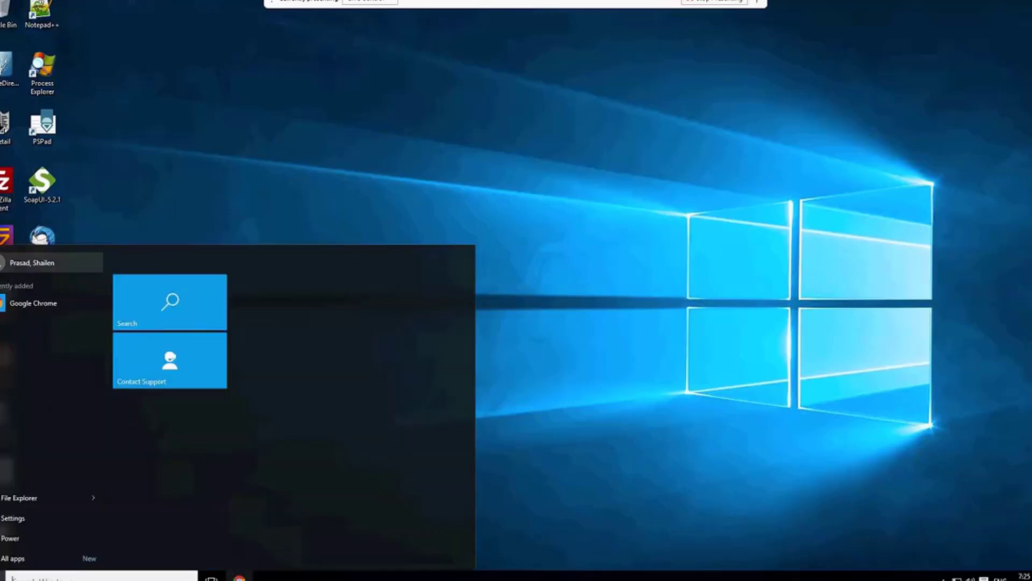
left_click(15, 499)
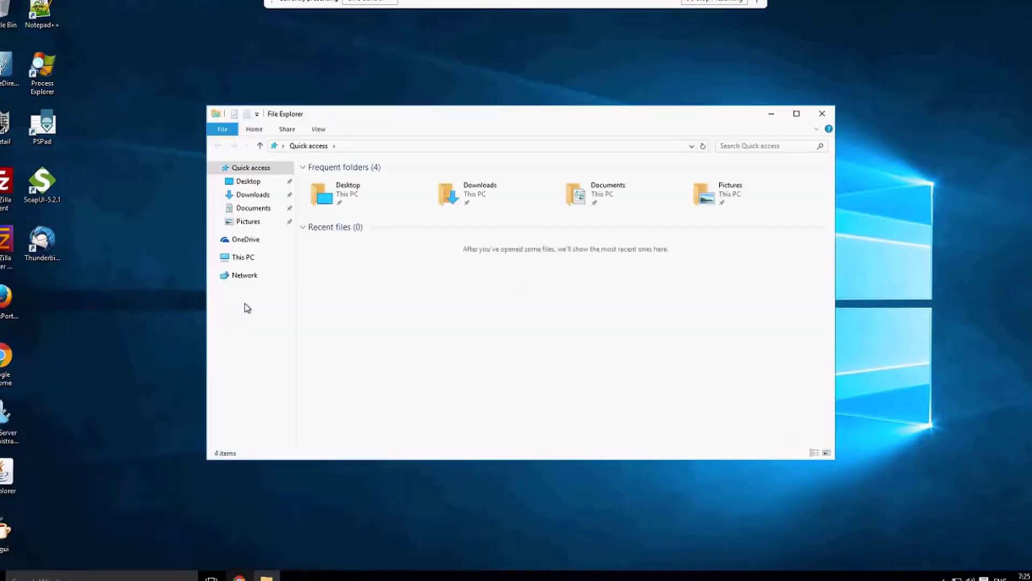
left_click(238, 259)
double_click(483, 275)
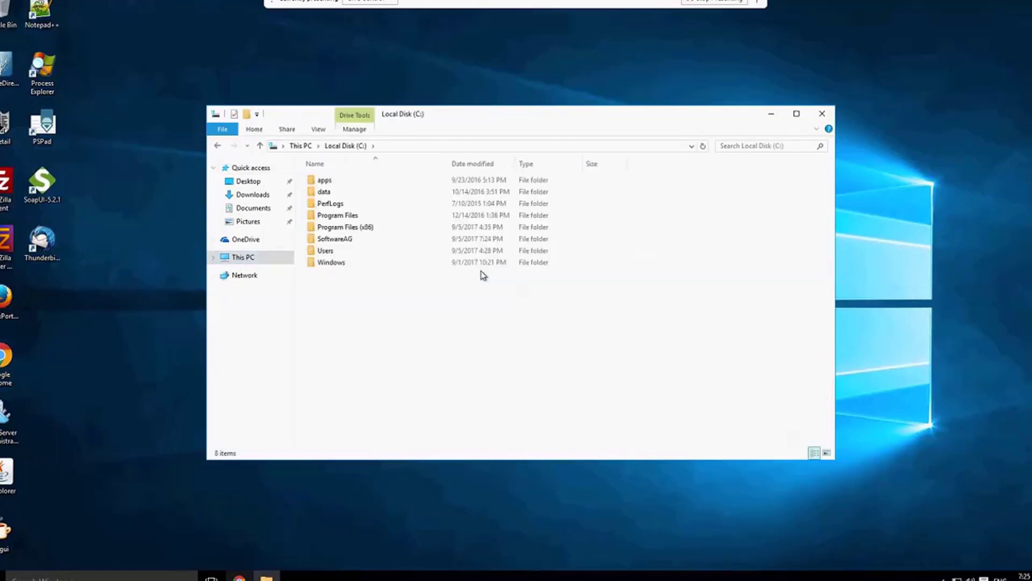
double_click(357, 240)
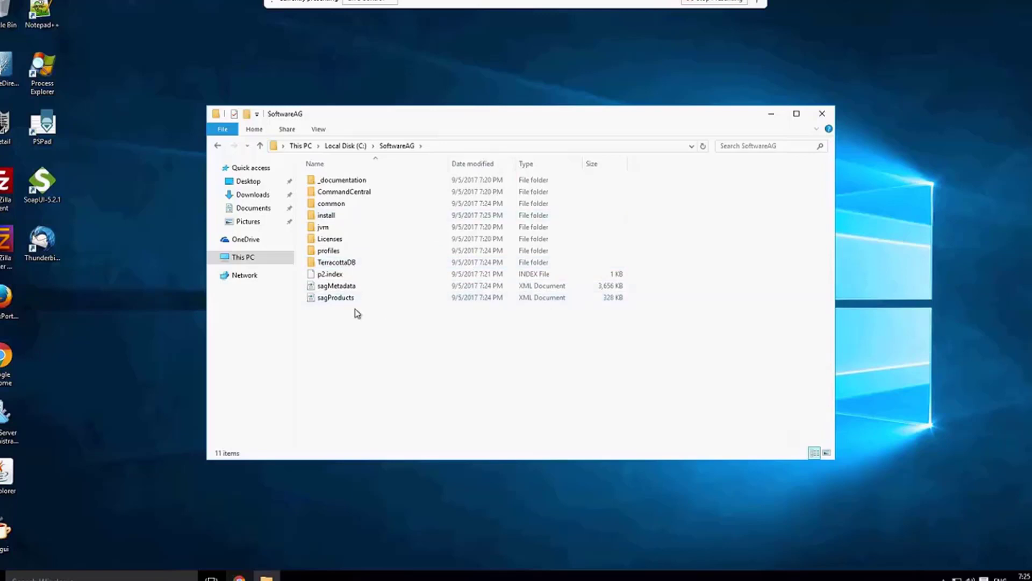
Step: Open common\lib in the SoftwareAG folder and look through it for the Terracotta client JAR files
double_click(330, 205)
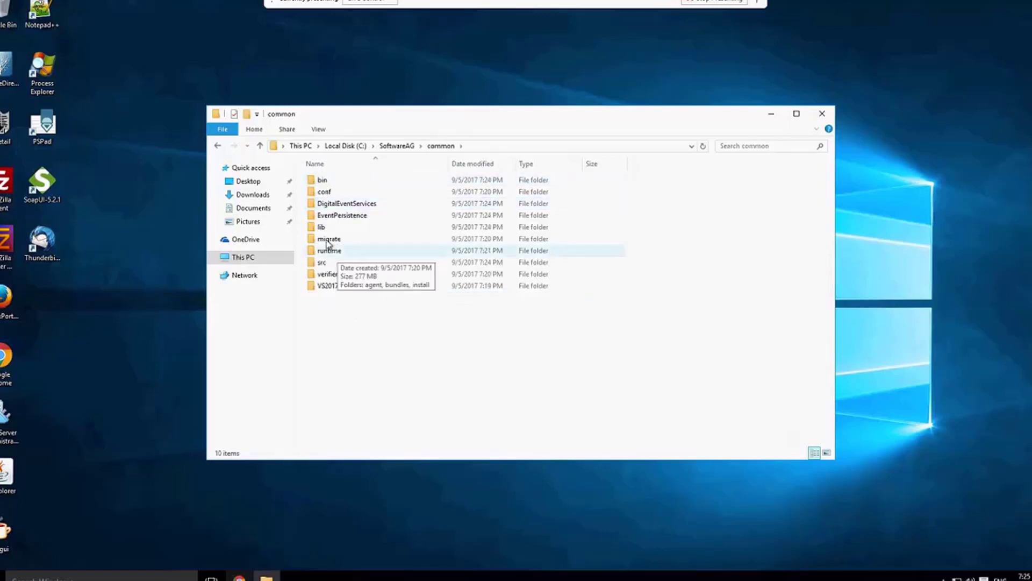
double_click(325, 227)
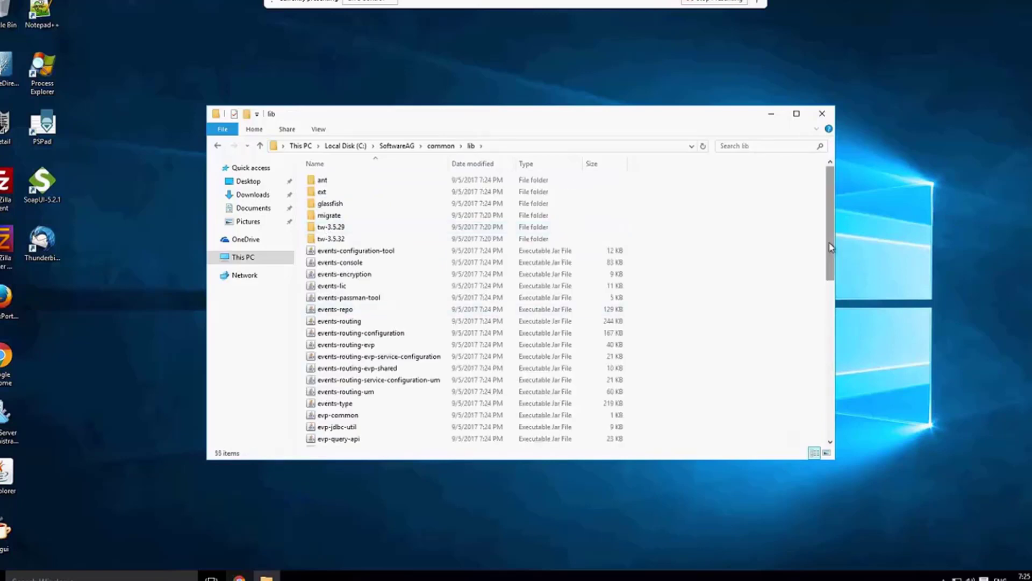
left_click_drag(831, 248, 842, 365)
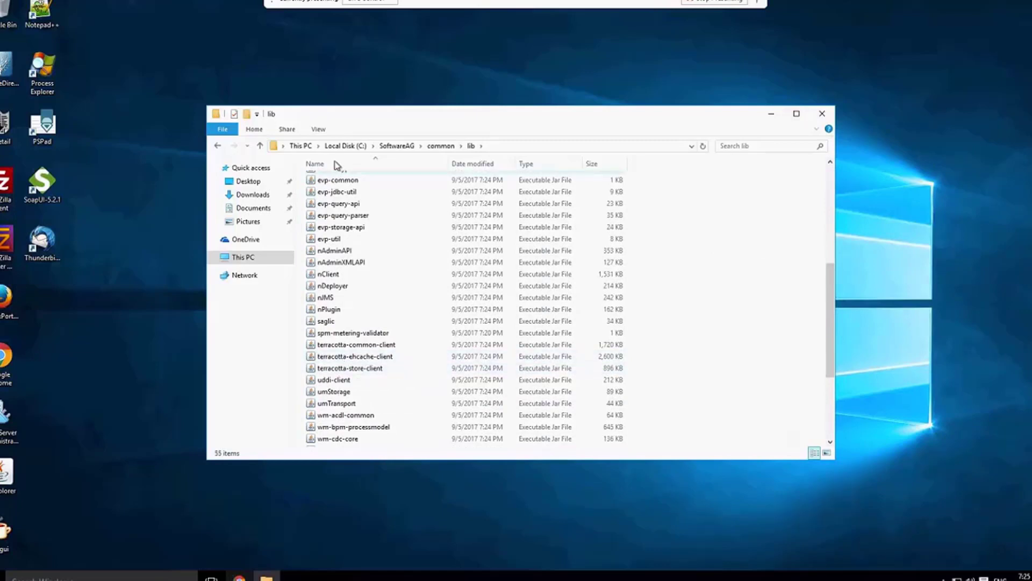
Step: Go back to the SoftwareAG folder and open TerracottaDB\server\bin to view the server start scripts
left_click(403, 146)
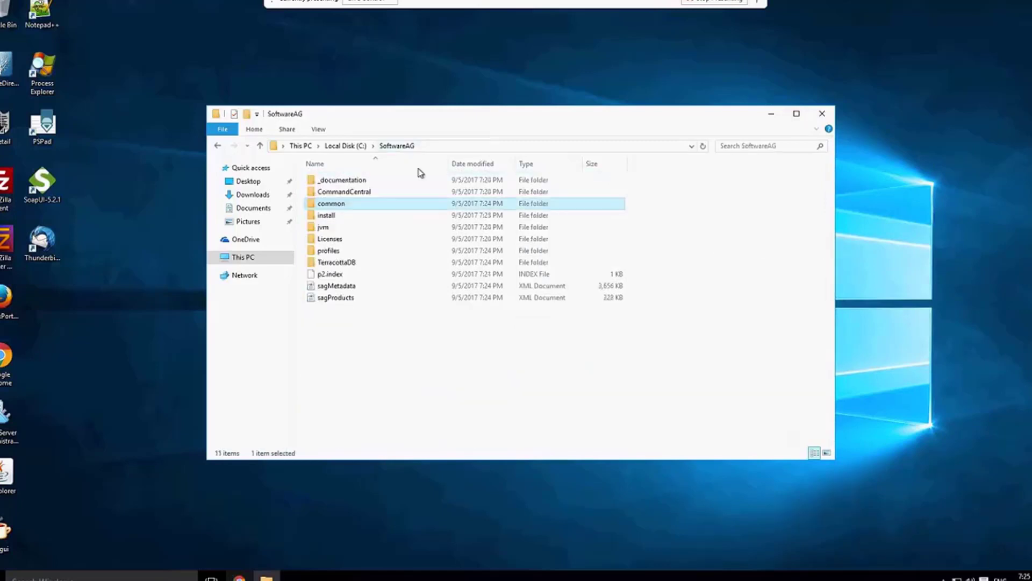
double_click(330, 216)
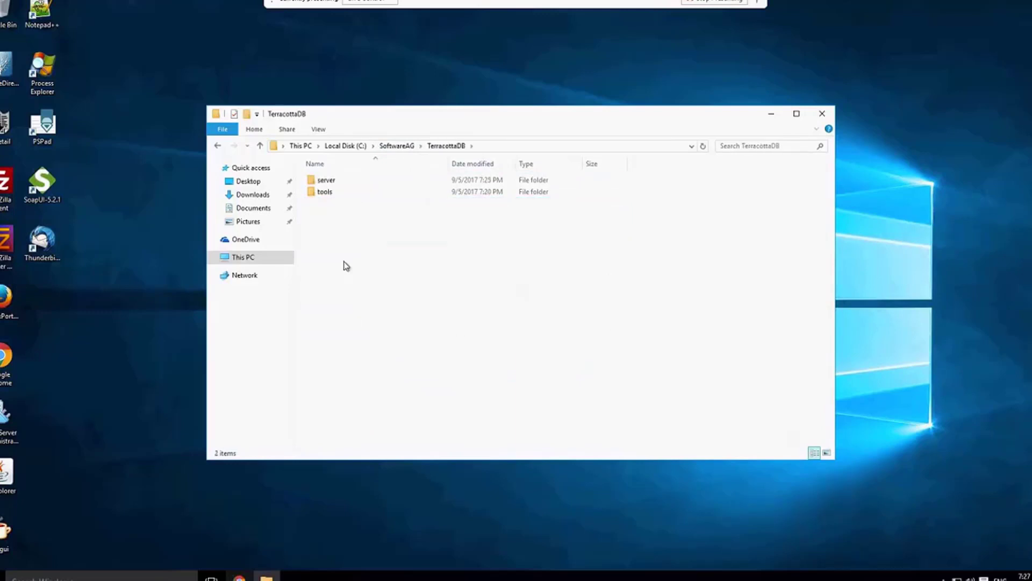
left_click(331, 184)
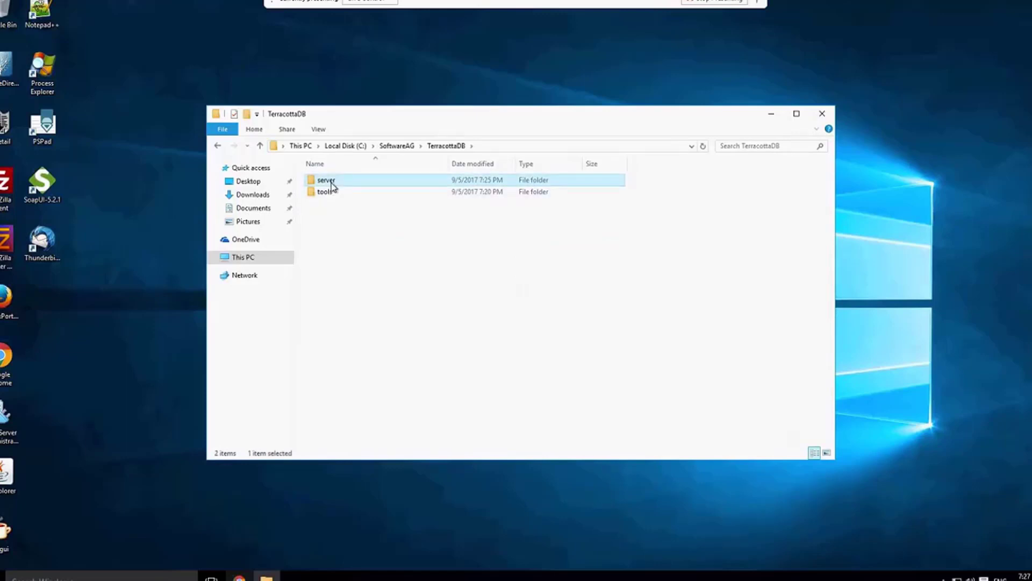
double_click(331, 184)
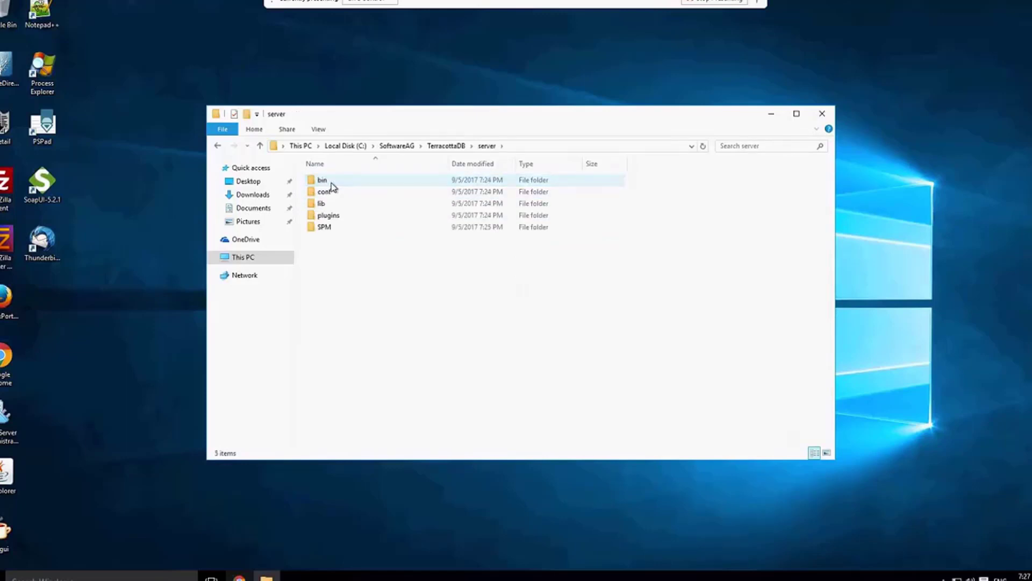
left_click(331, 184)
double_click(331, 184)
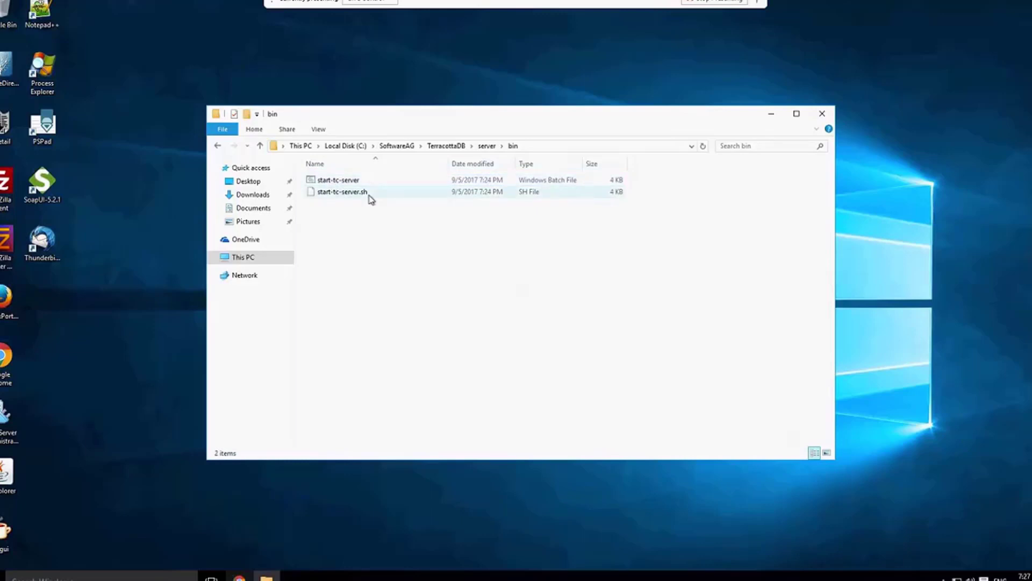
Step: Examine the contents of the conf and lib folders under TerracottaDB\server, and return to the server folder
left_click(487, 146)
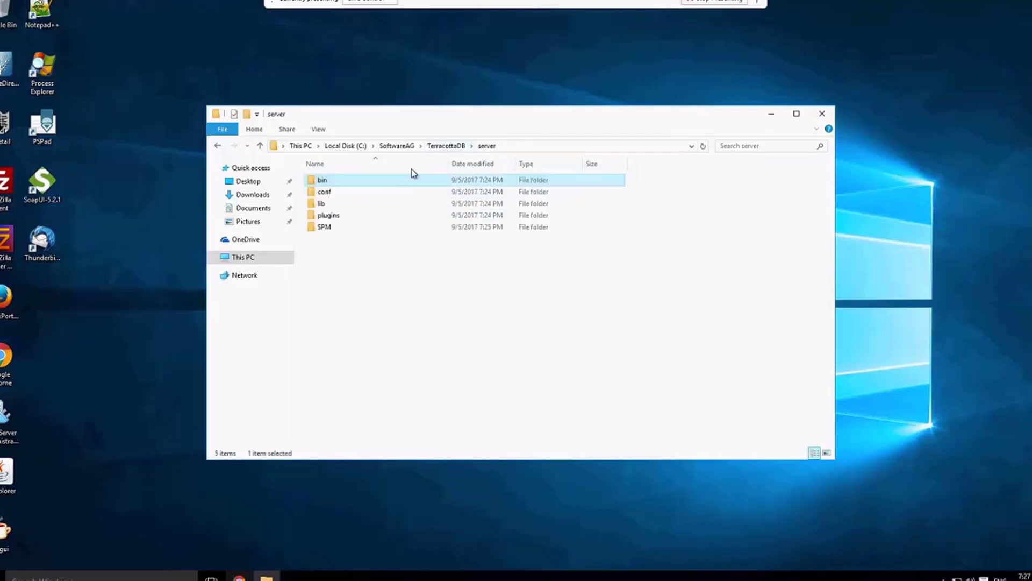
double_click(327, 194)
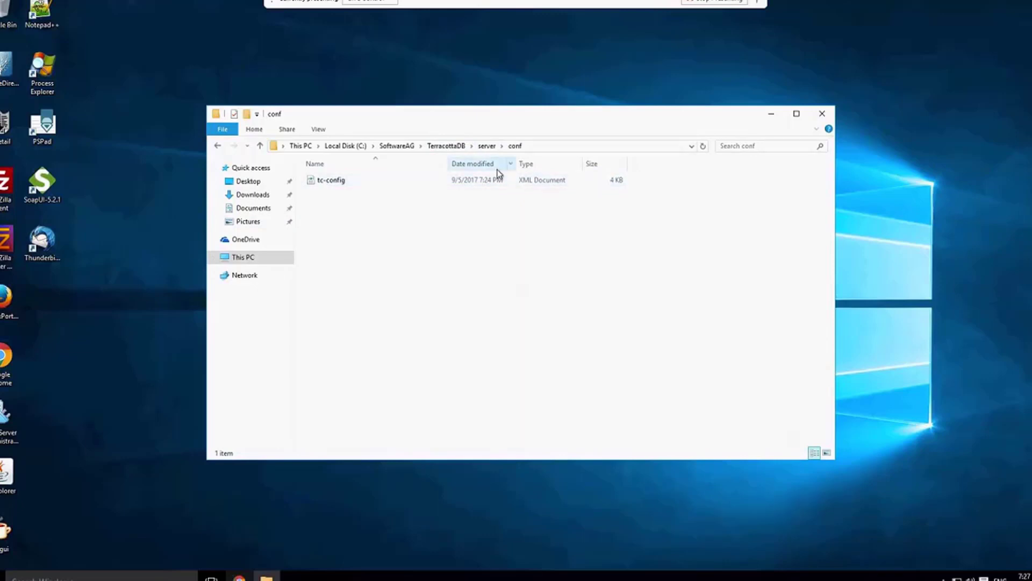
left_click(487, 145)
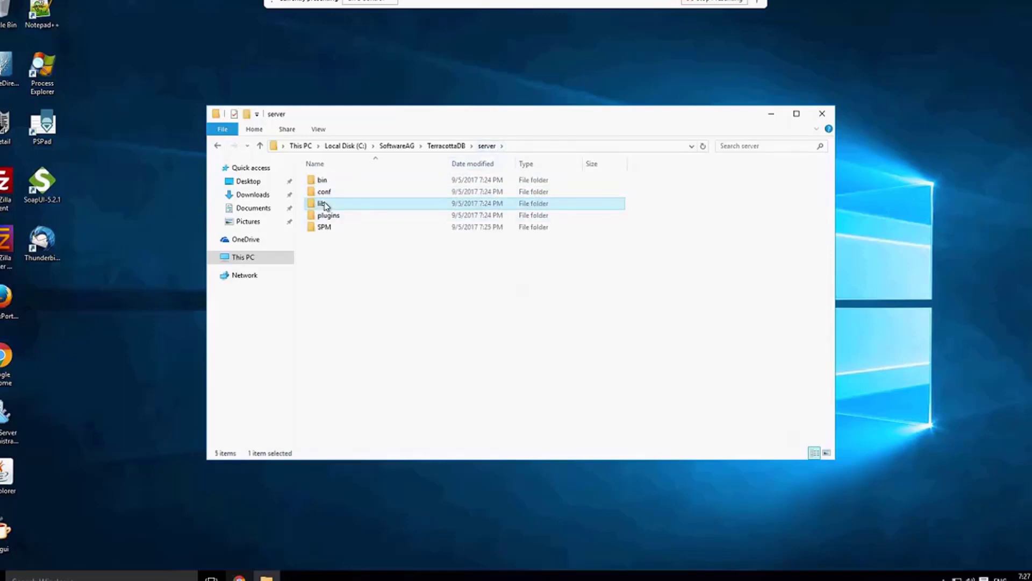
double_click(321, 204)
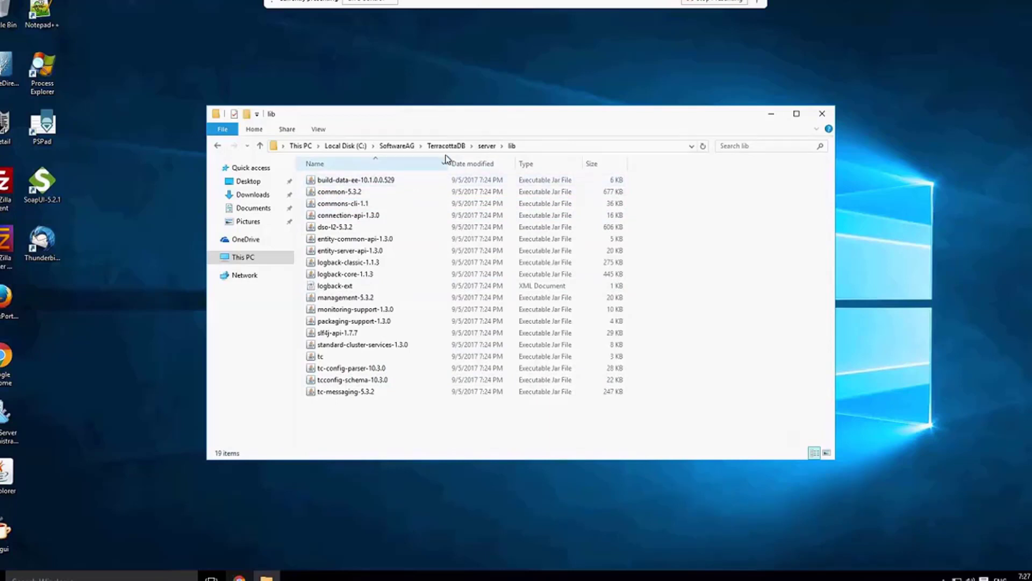
left_click(487, 146)
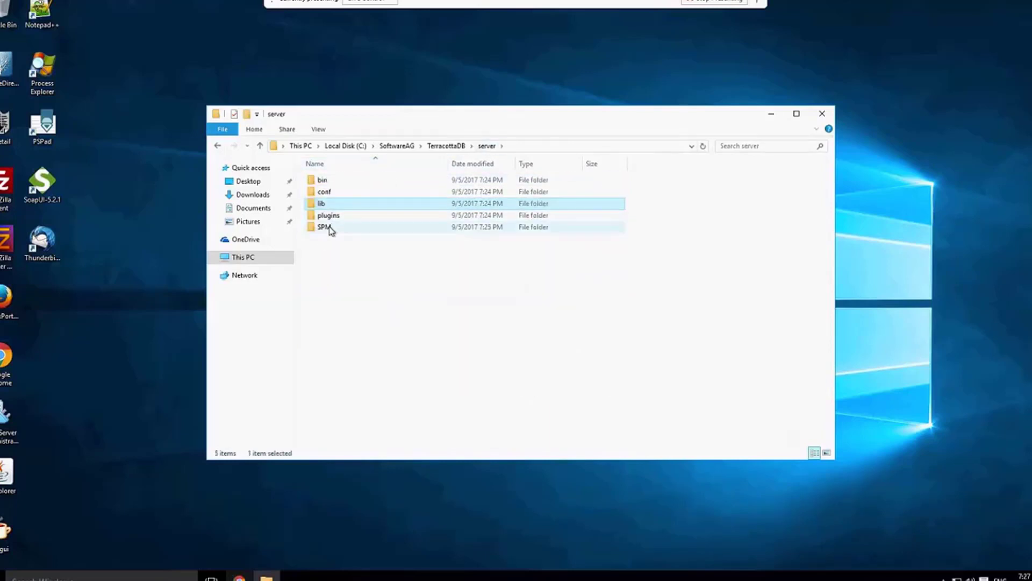
Step: Open the TerracottaDB tools folder and view the scripts in cluster-tool\bin
left_click(451, 146)
double_click(325, 192)
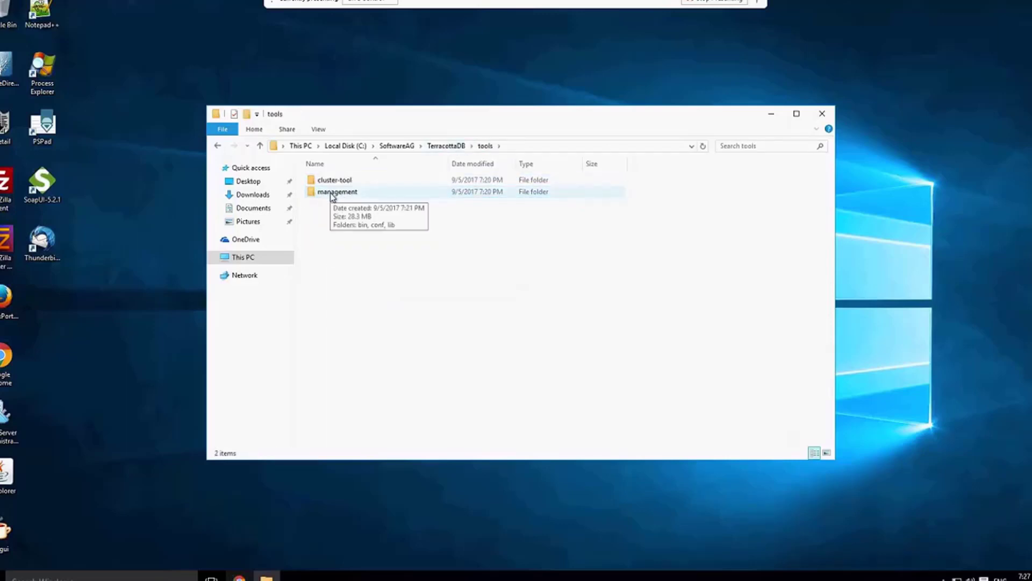
double_click(344, 181)
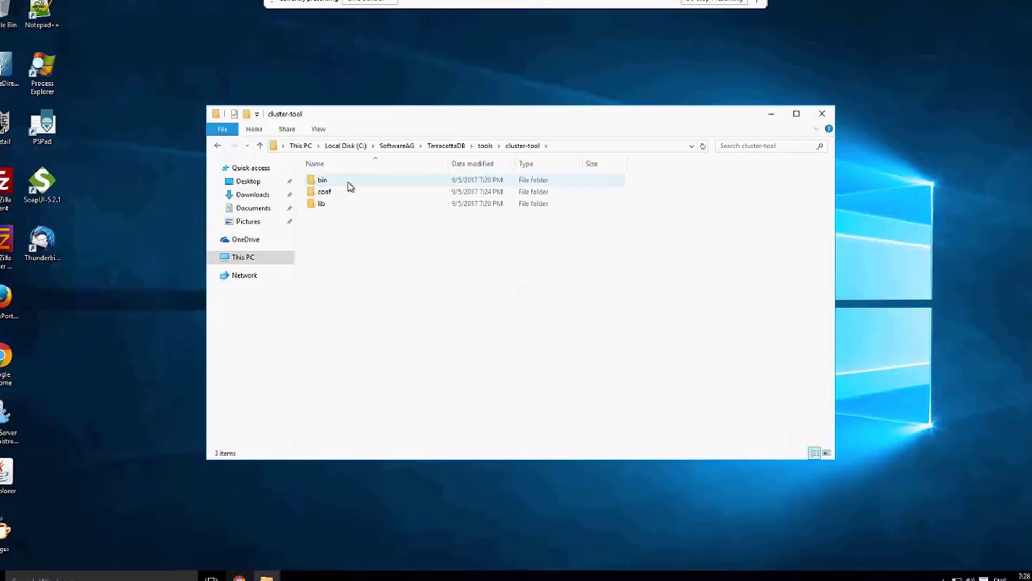
double_click(349, 186)
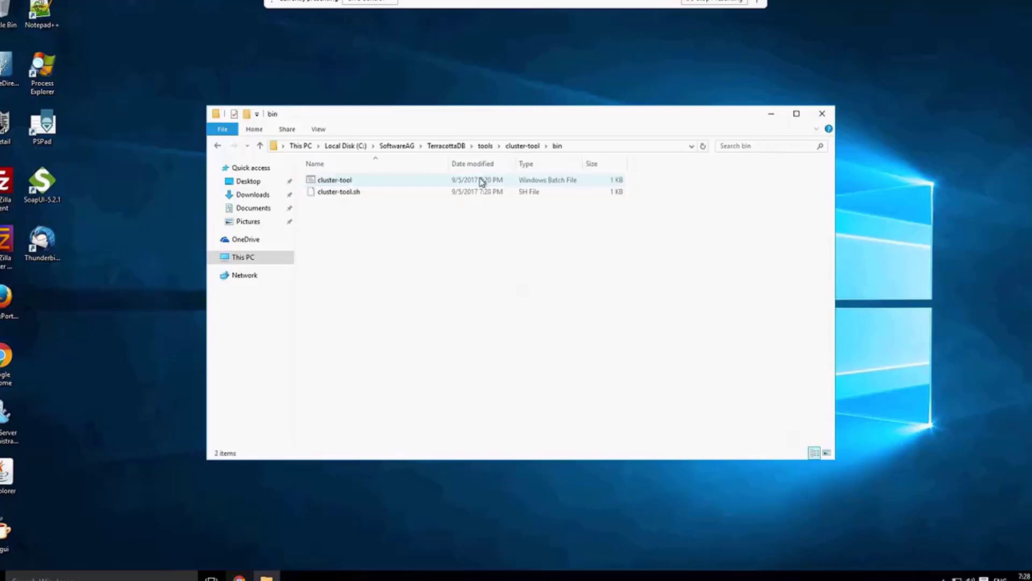
Step: Examine the license file in cluster-tool\conf and the JAR files in cluster-tool\lib, and return to the cluster-tool folder
left_click(522, 148)
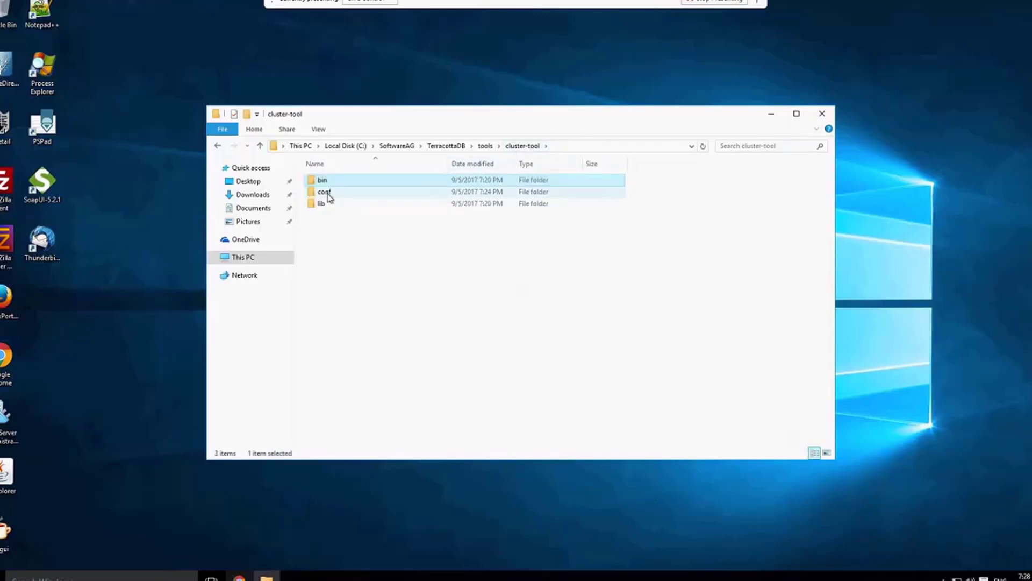
double_click(324, 193)
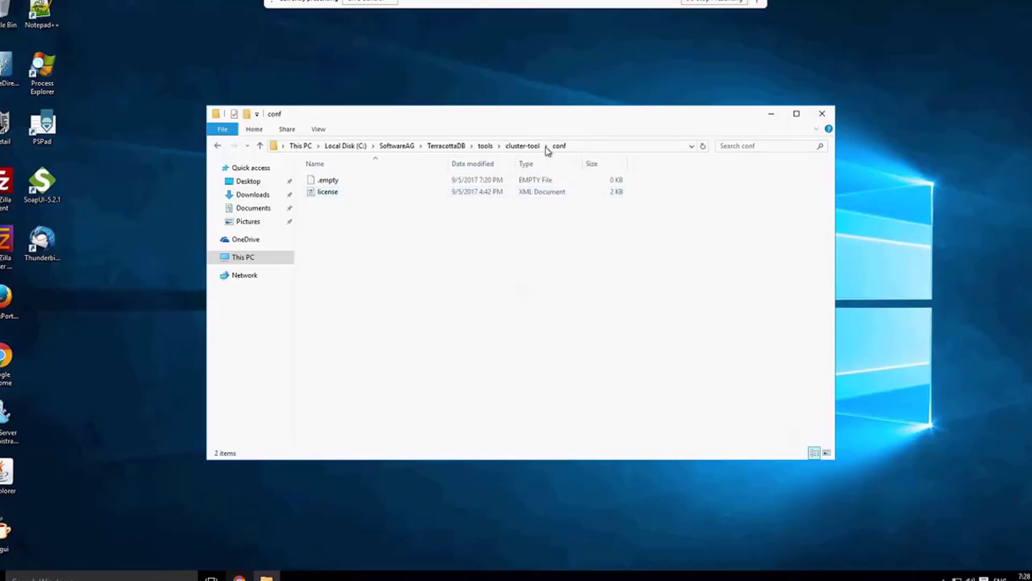
left_click(323, 193)
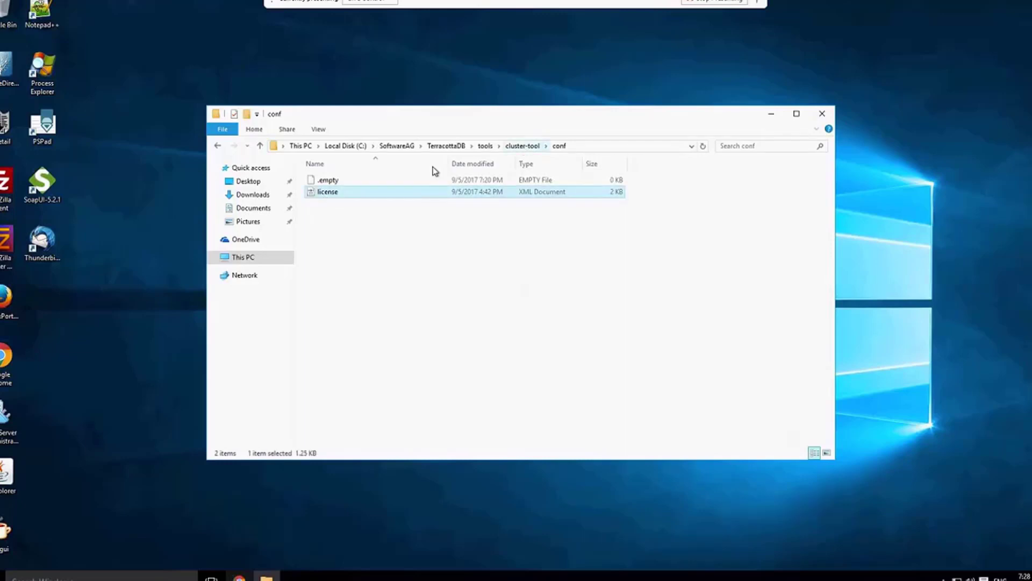
left_click(525, 146)
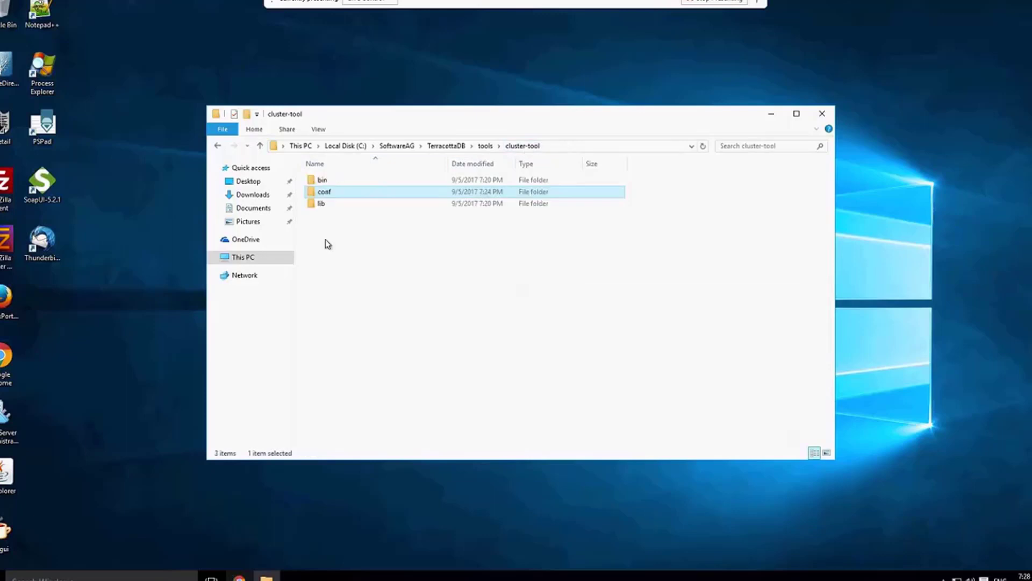
double_click(319, 208)
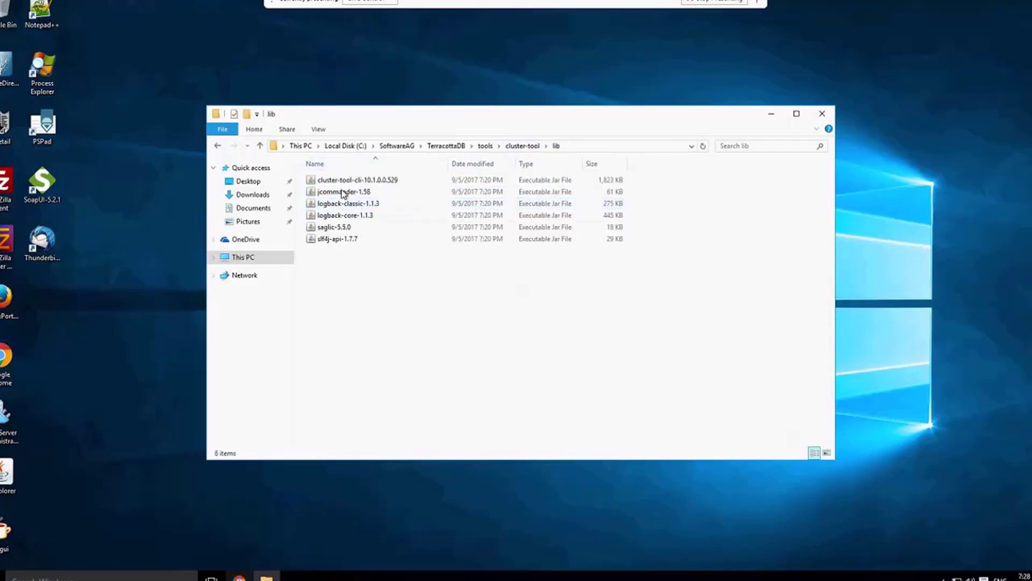
left_click(533, 145)
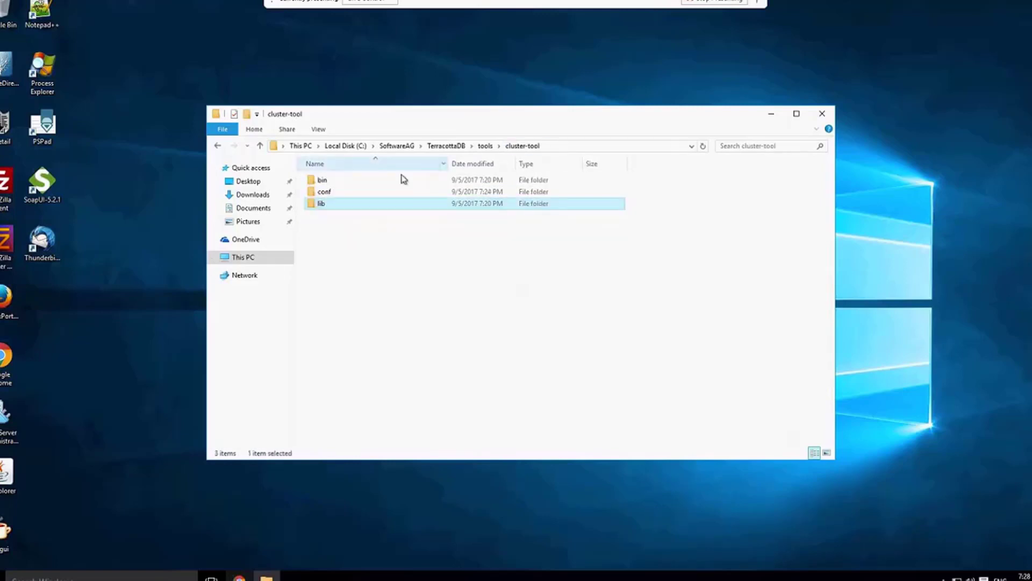
Step: Open the management folder under tools, view the scripts in its bin folder, and return to management
left_click(485, 145)
double_click(329, 193)
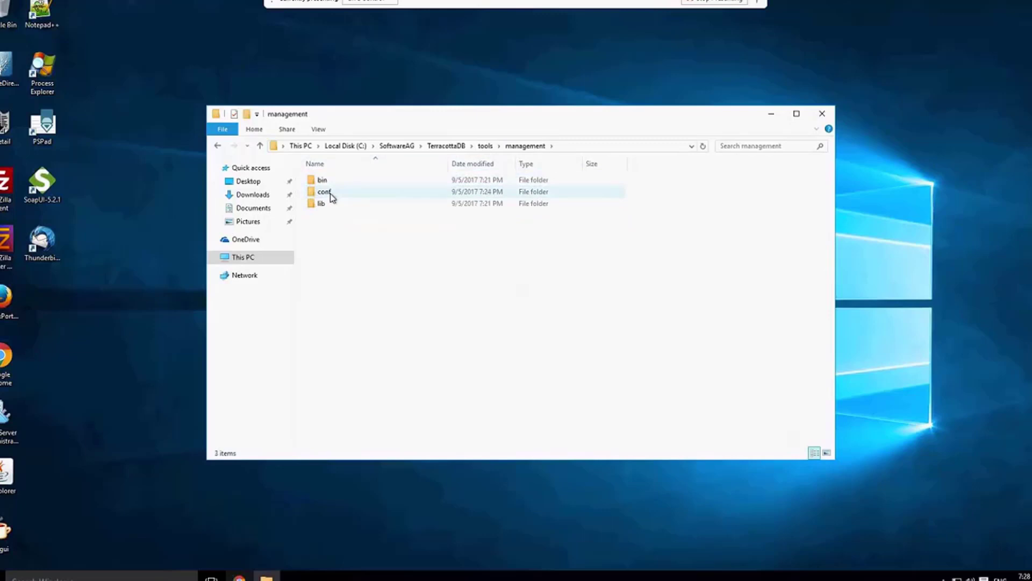
double_click(327, 179)
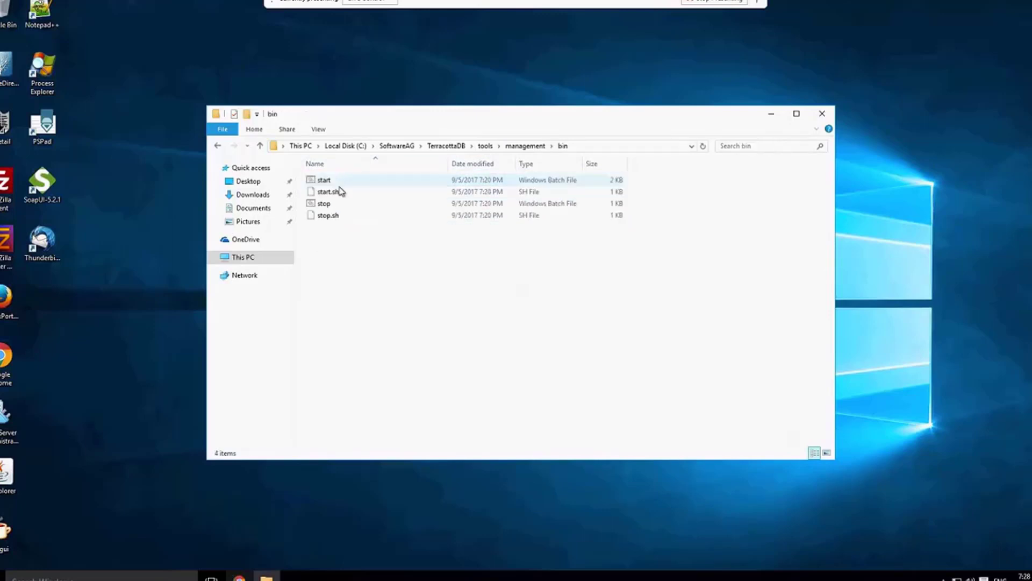
left_click(528, 145)
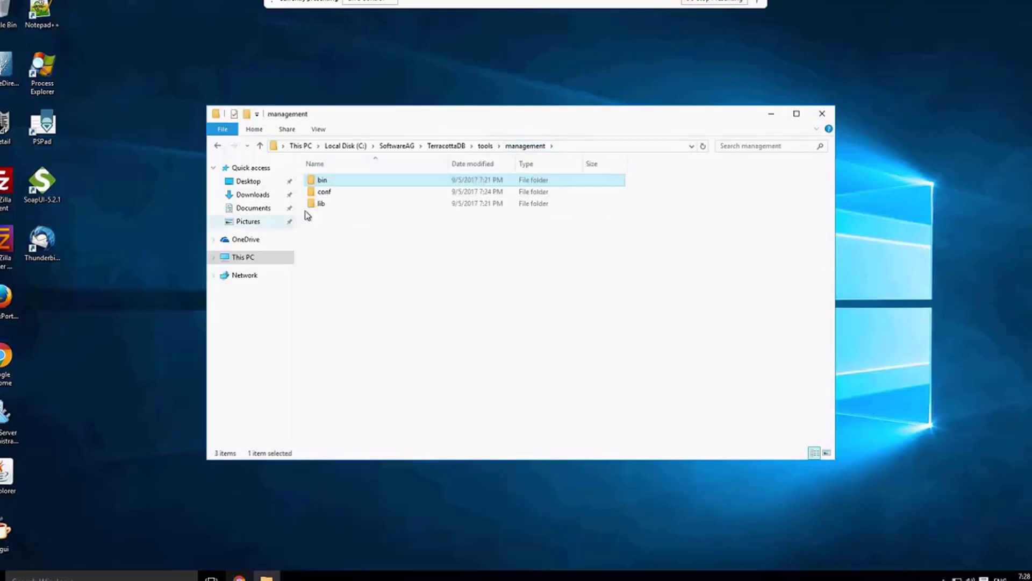
Step: Examine tmc.properties in management\conf and the contents of management\lib, and return to the SoftwareAG folder
double_click(328, 194)
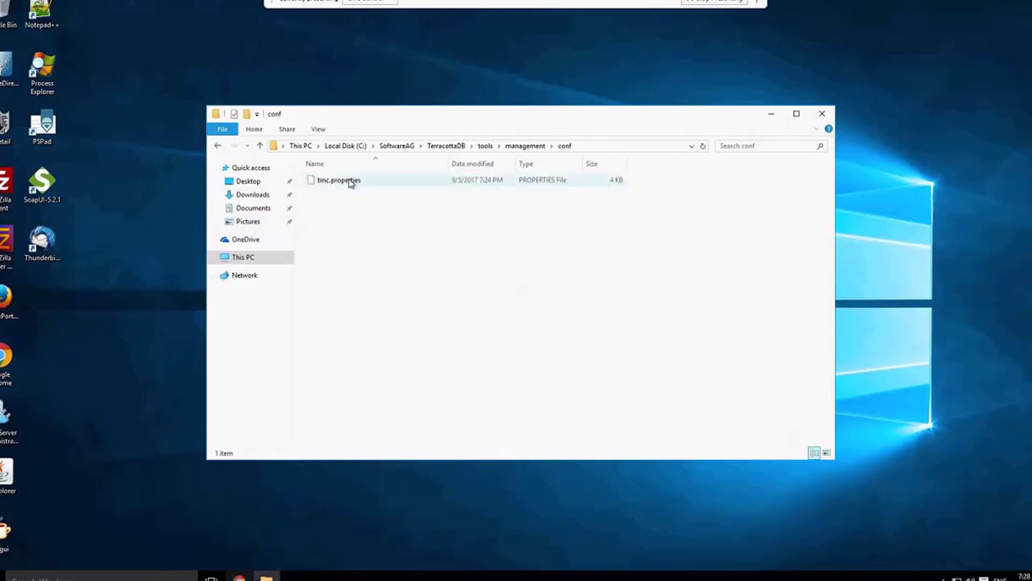
left_click(351, 183)
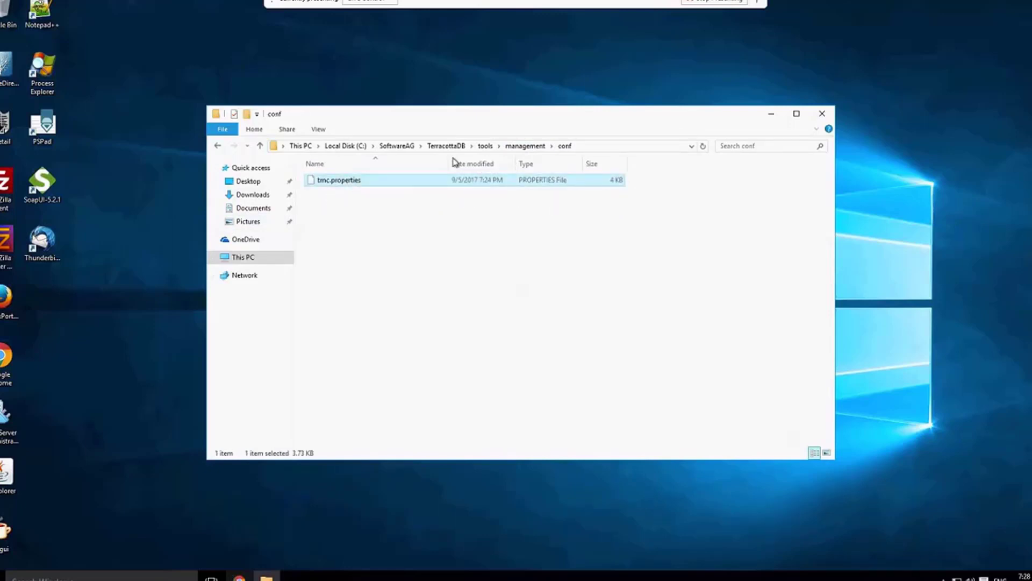
left_click(527, 146)
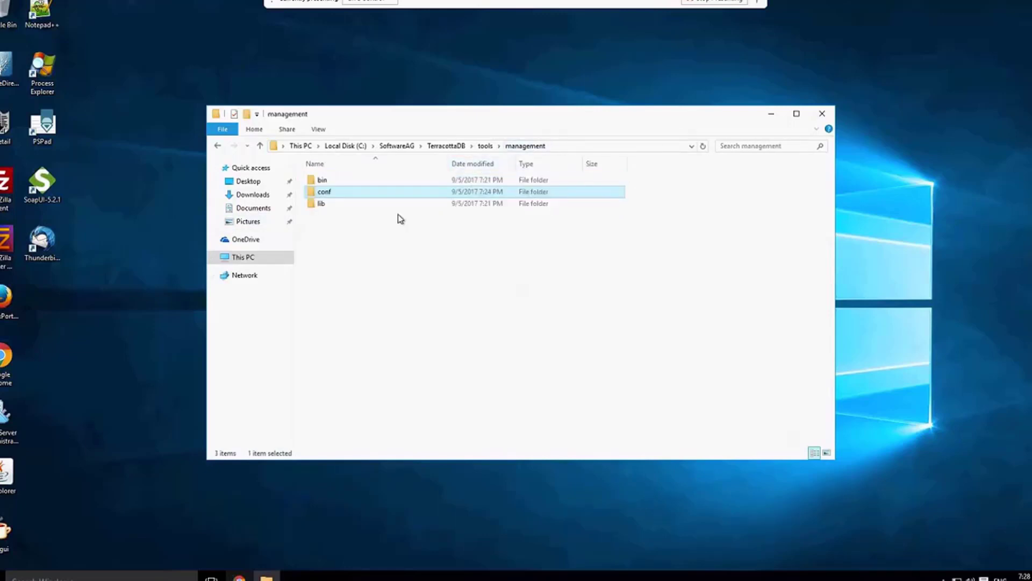
double_click(322, 204)
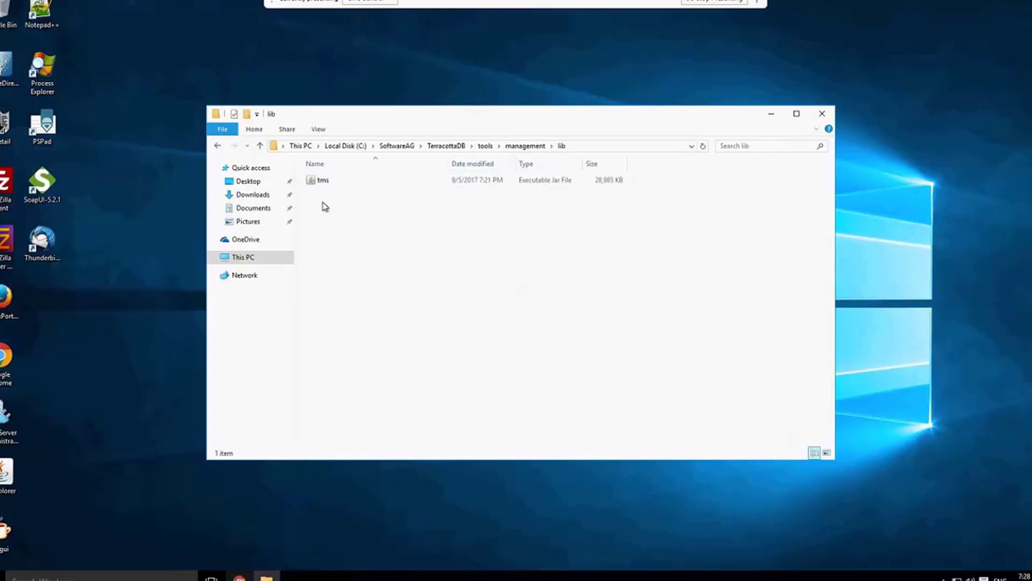
left_click(525, 146)
left_click(452, 147)
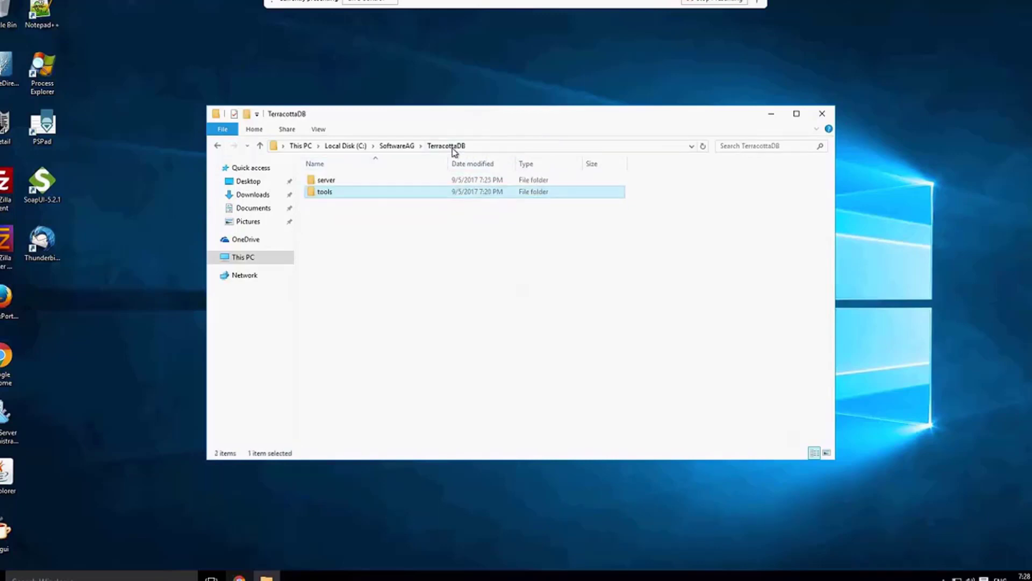
left_click(397, 146)
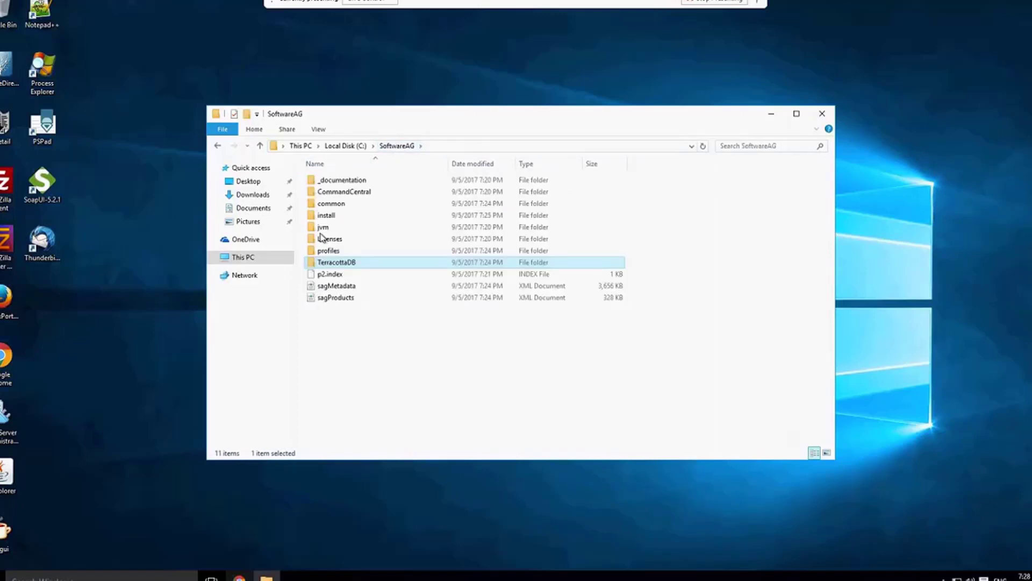